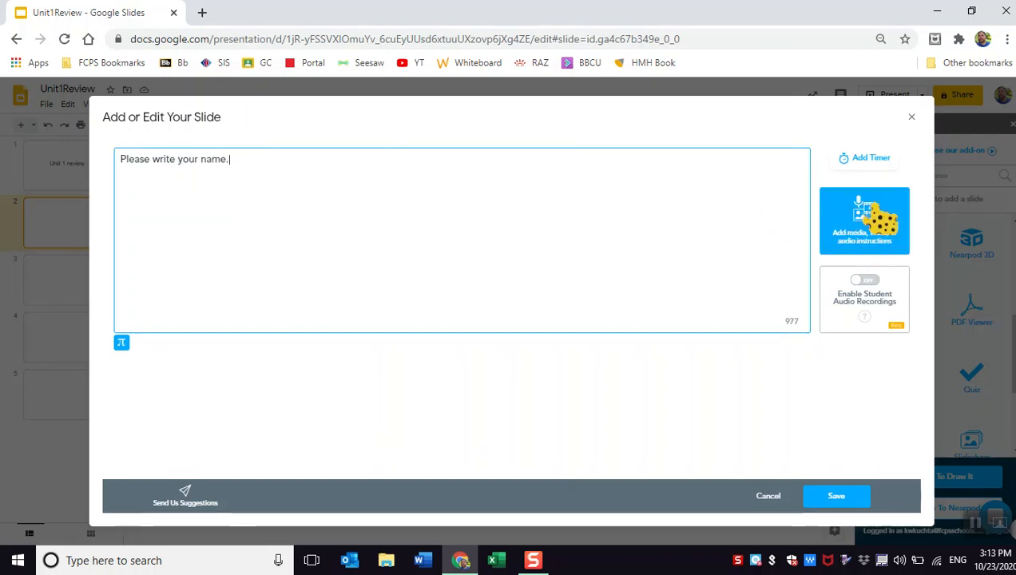
Add a 1 minute 30 second activity timer to the "Please write your name." open-ended question
click(866, 160)
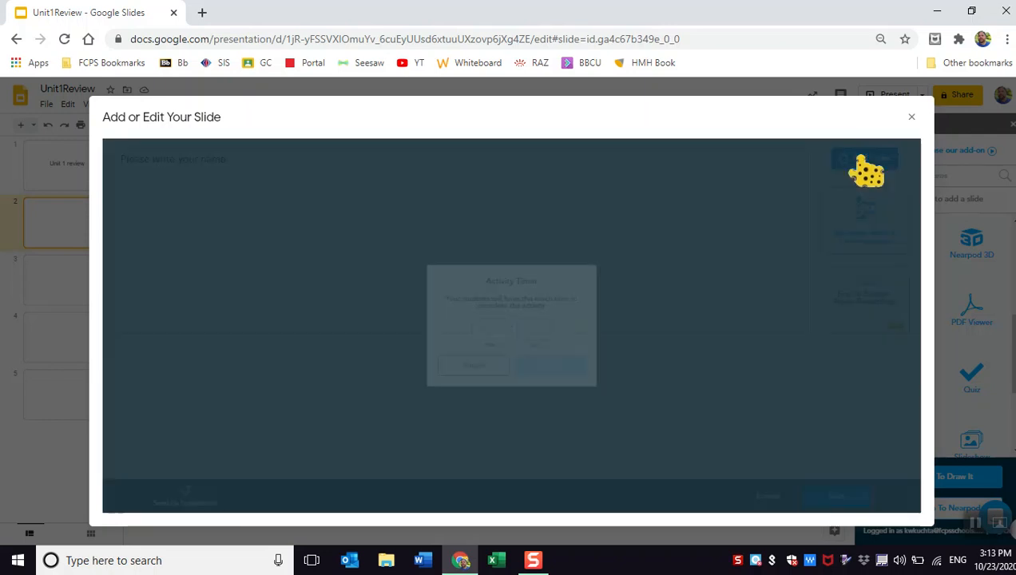
click(490, 334)
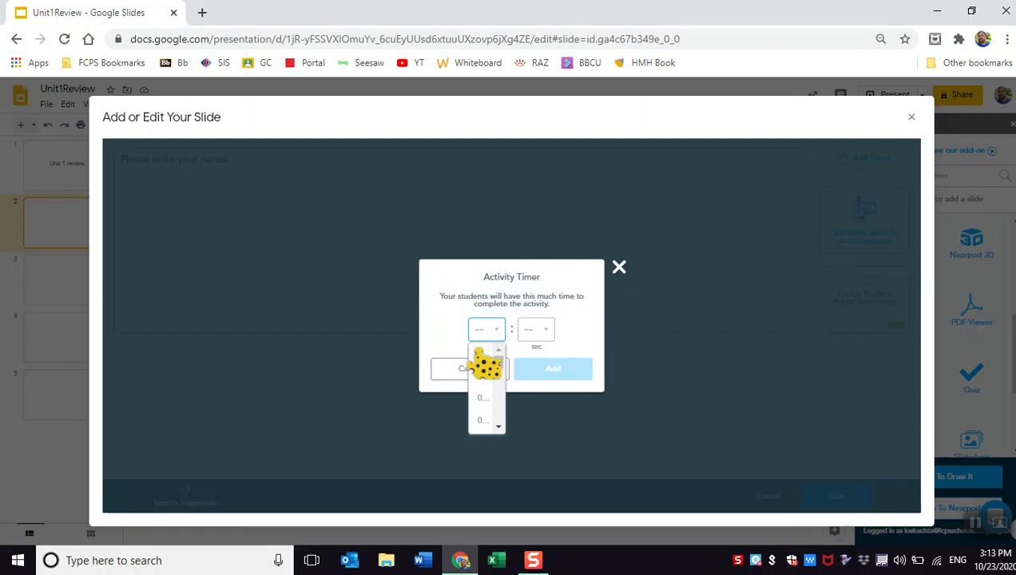
click(483, 394)
click(539, 330)
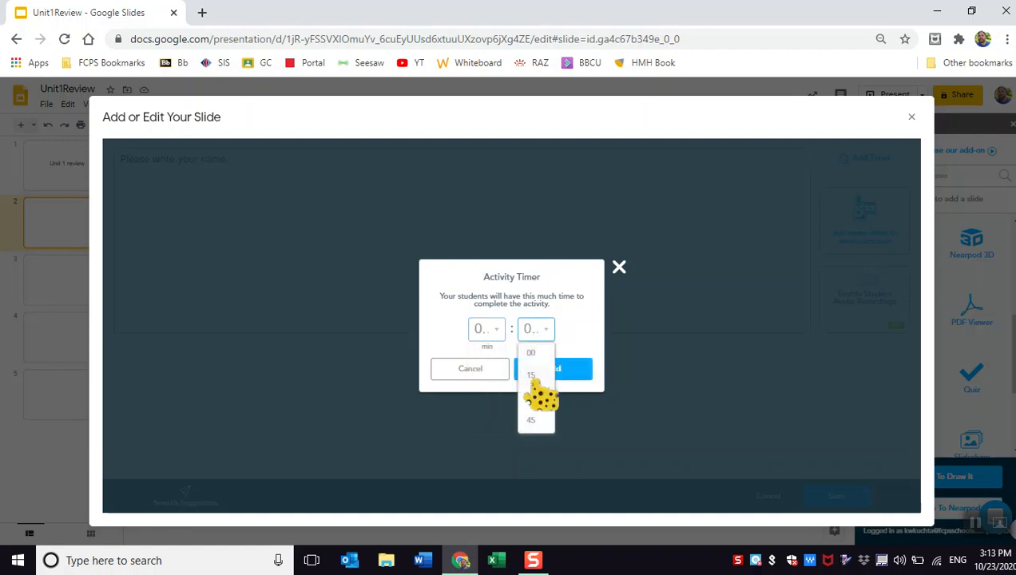
click(539, 410)
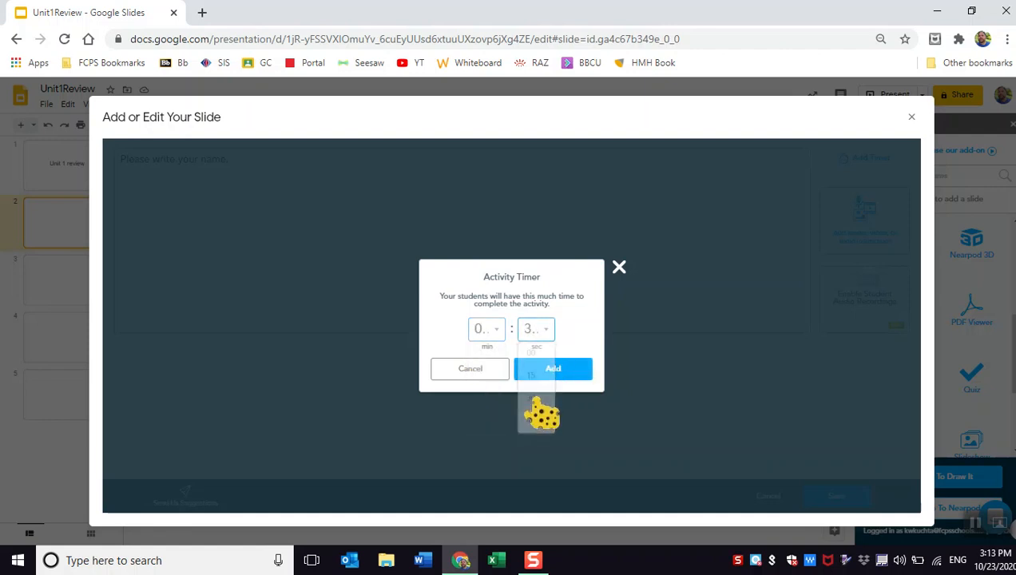
click(491, 331)
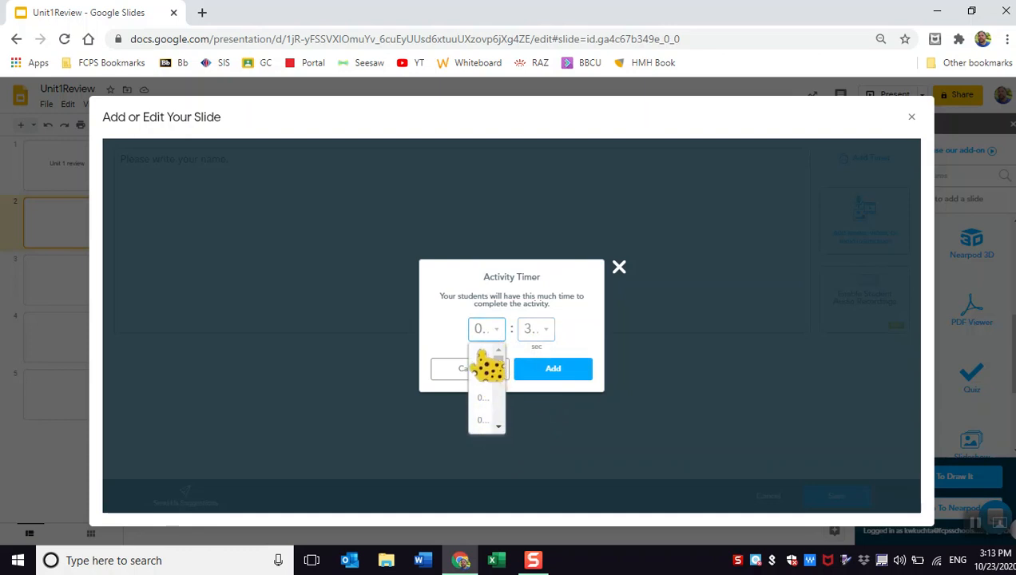
click(563, 375)
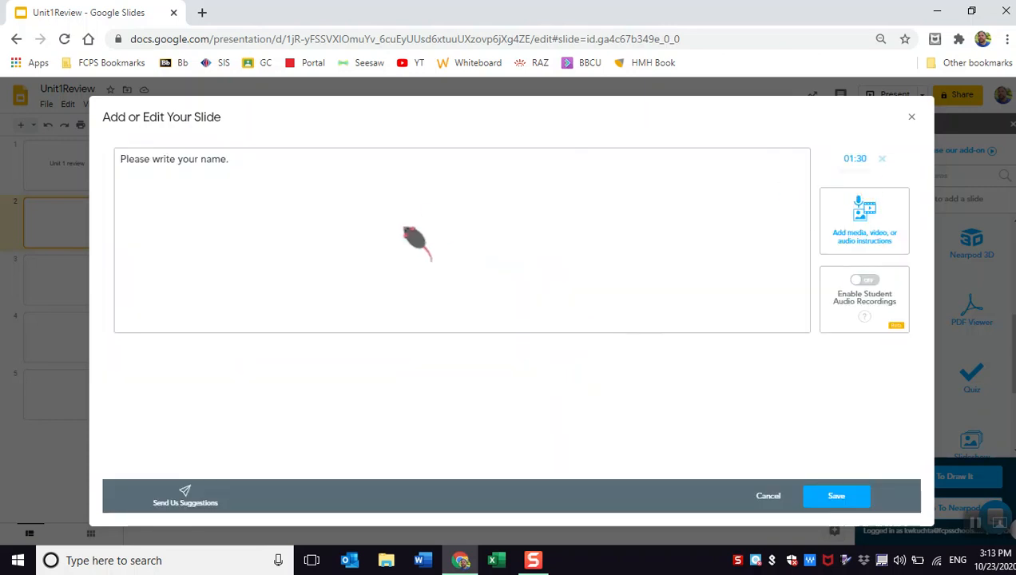
Save the open-ended question slide and delete the blank slides from the presentation
click(832, 497)
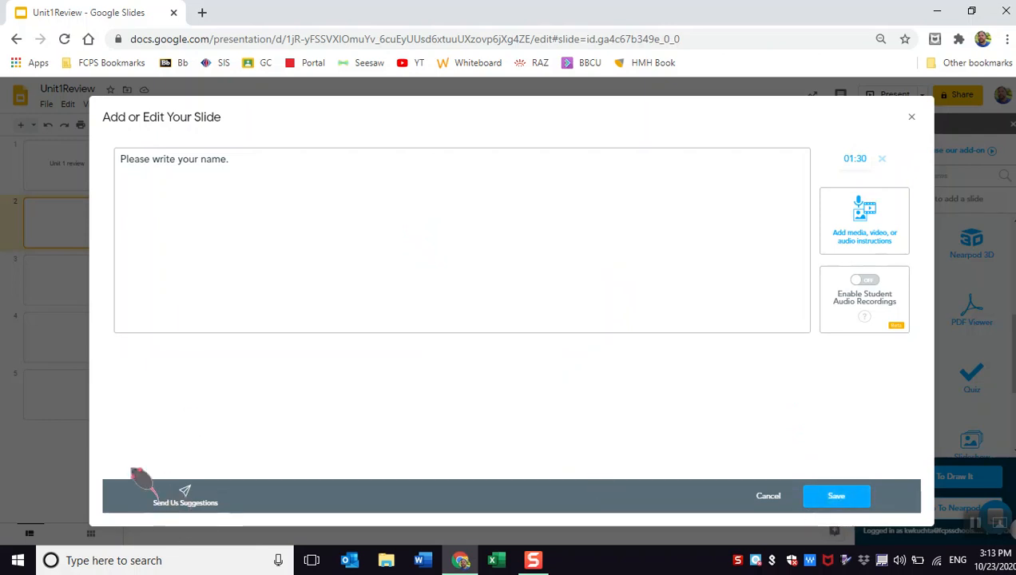
click(845, 496)
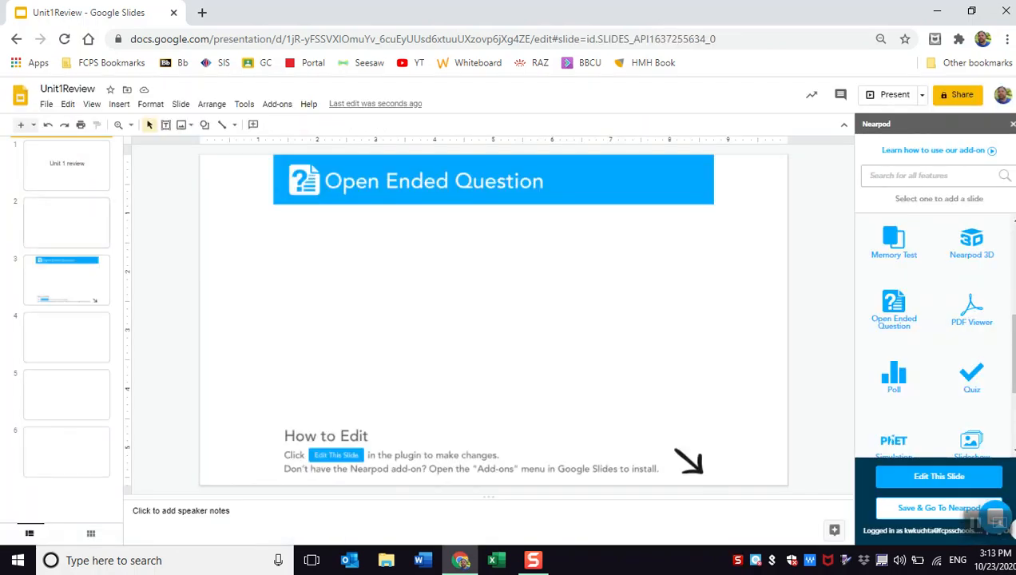
click(38, 233)
key(Delete)
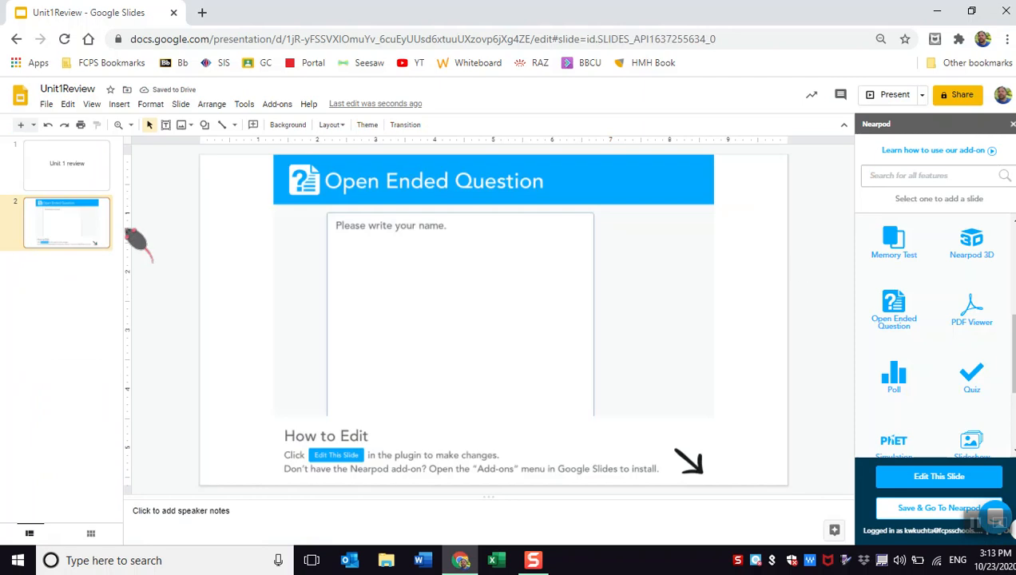
Start a new Quiz activity and attach the second image found for "black and white striped pants" to its first question
scroll(921, 356, up, 4)
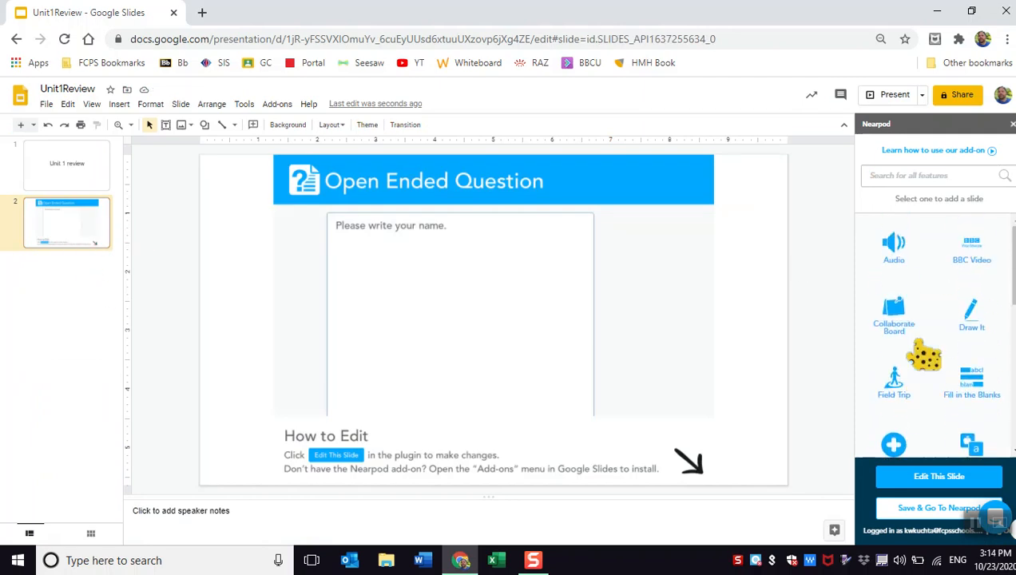
scroll(922, 356, down, 3)
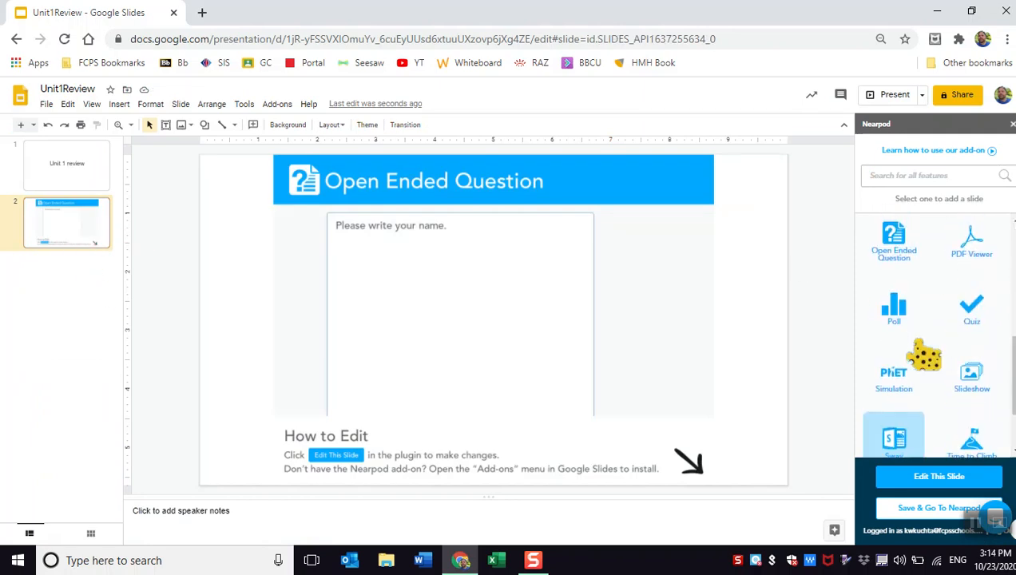
scroll(922, 353, down, 2)
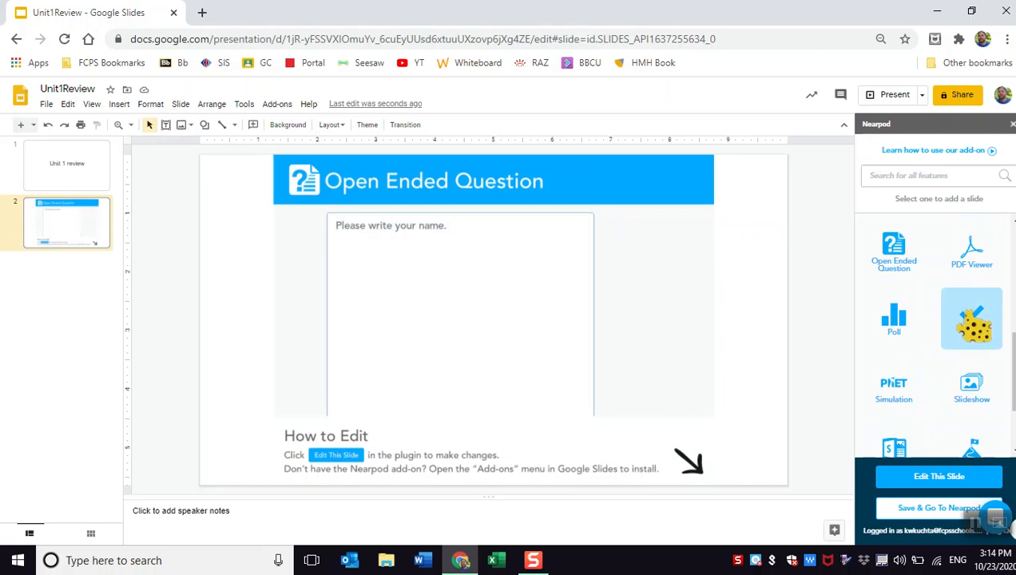
click(970, 319)
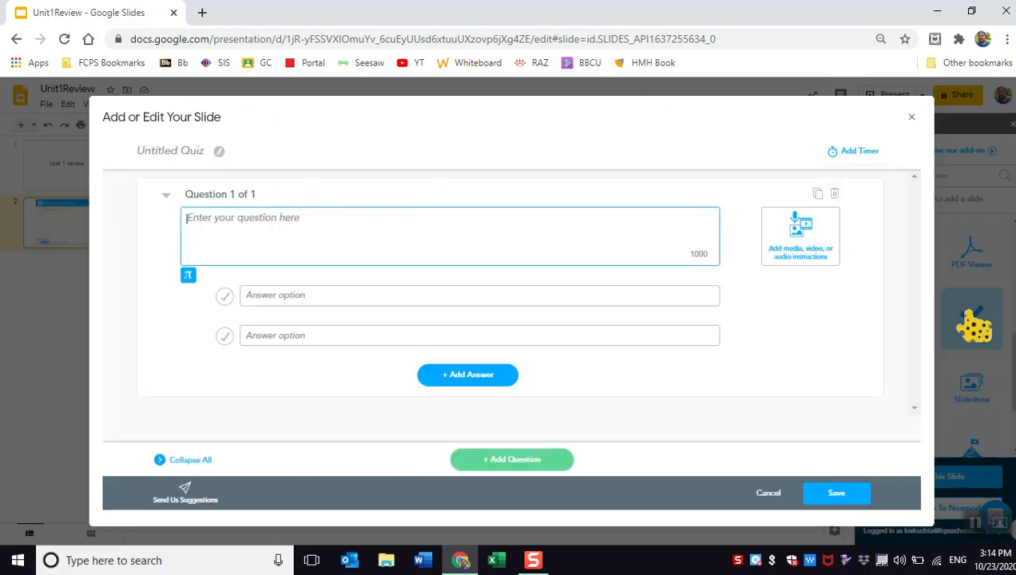
click(799, 232)
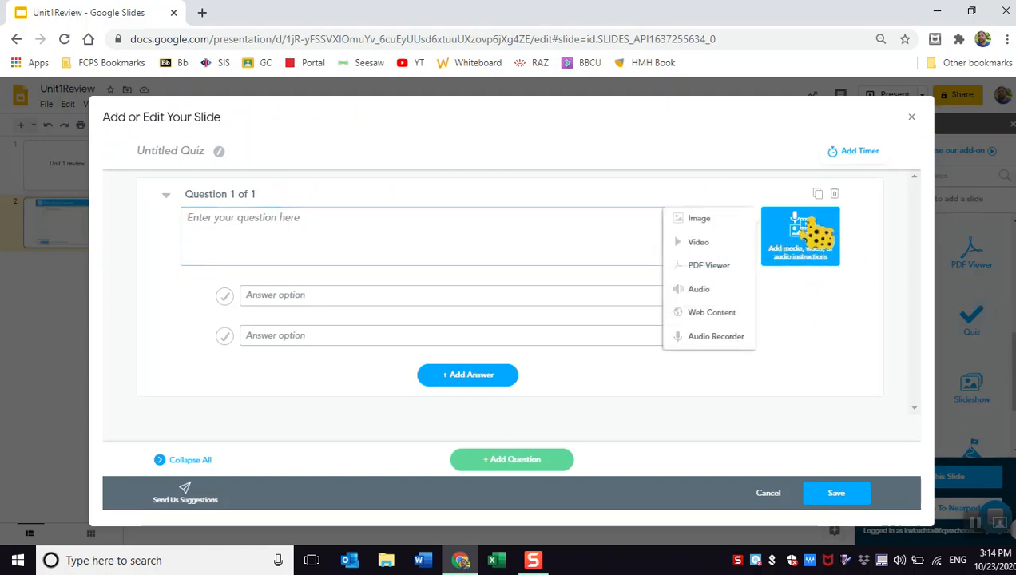
click(726, 218)
click(468, 214)
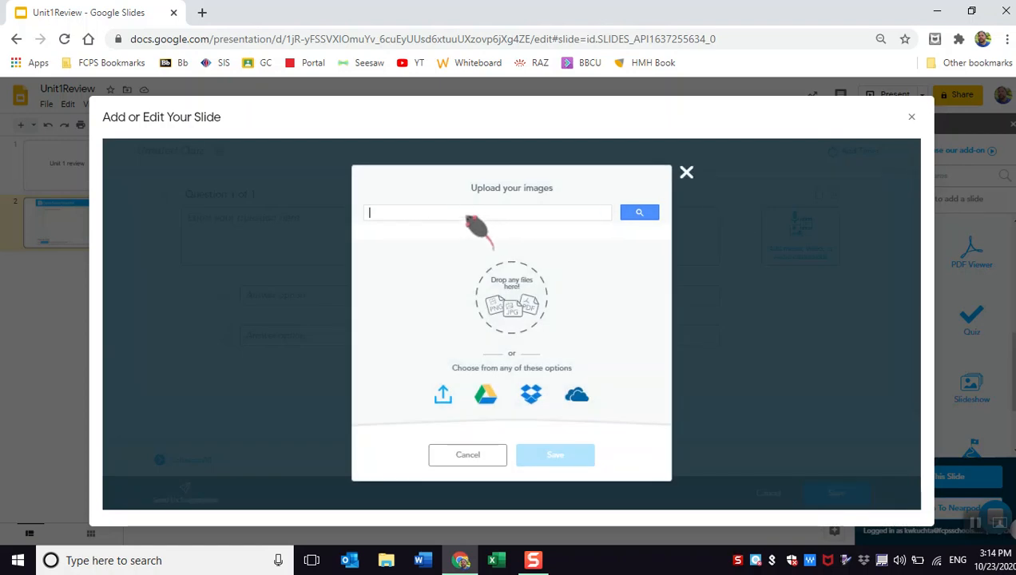
text(black and white )
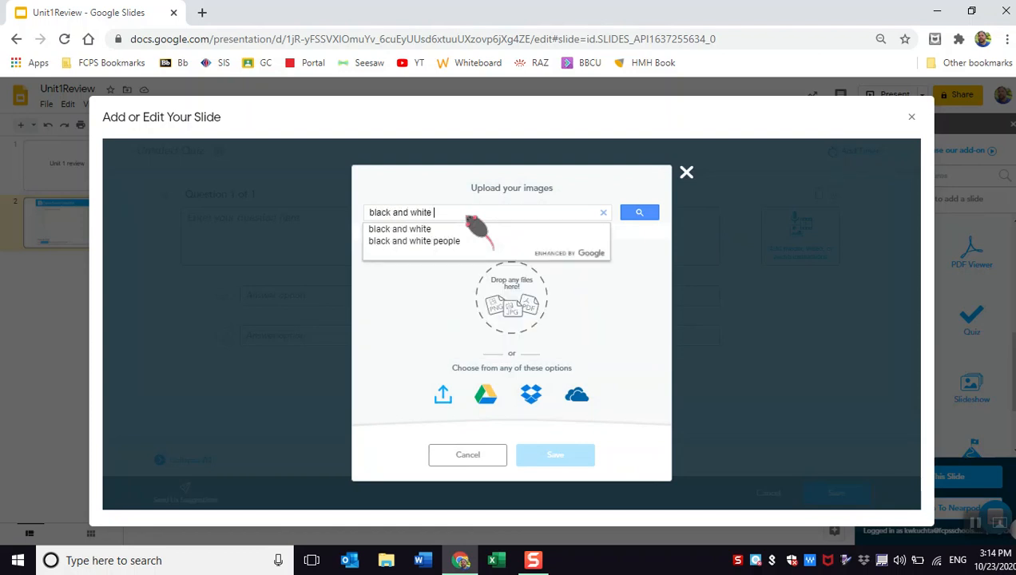
text(striped pants)
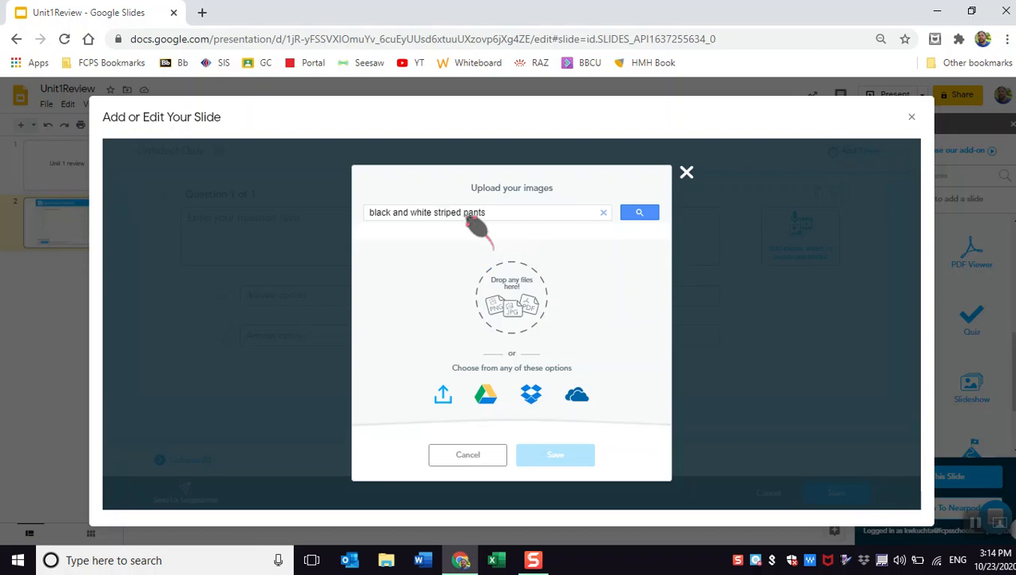
click(638, 213)
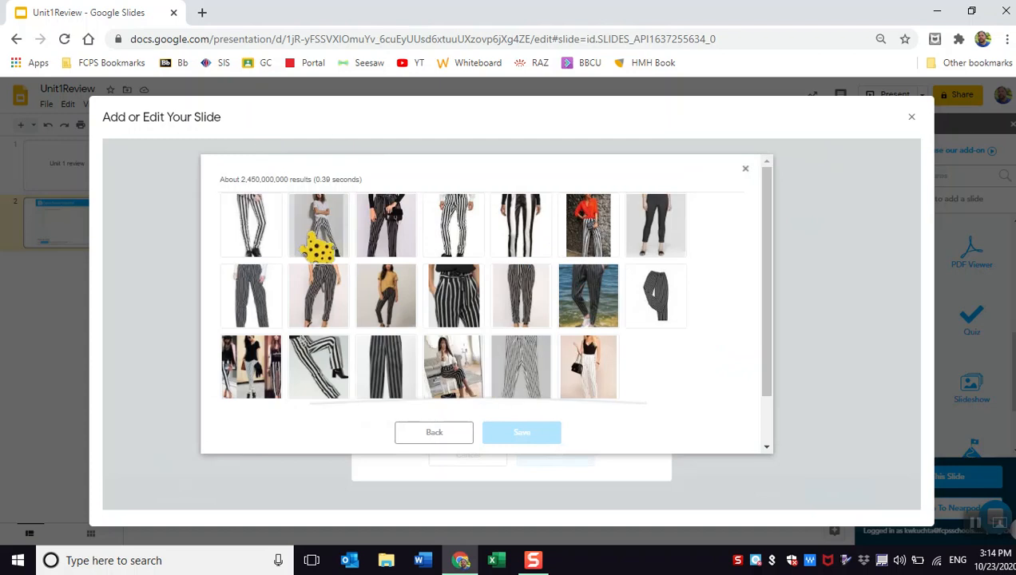
click(318, 248)
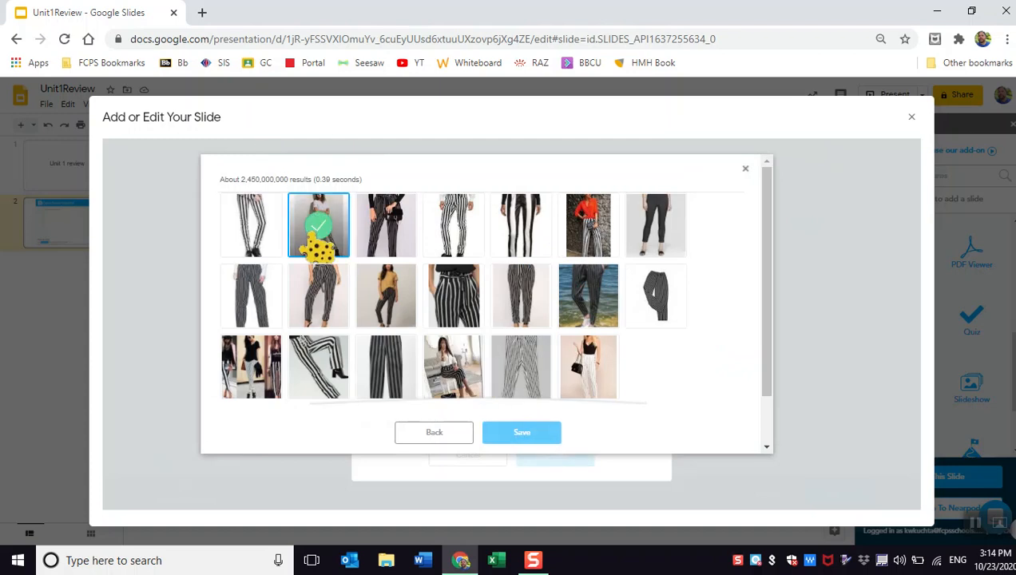
click(526, 431)
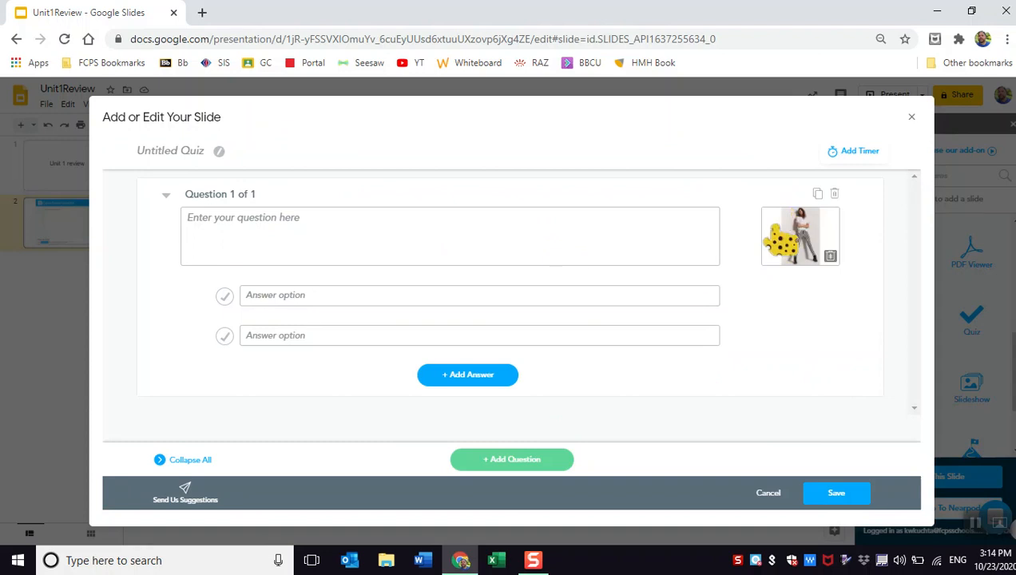
Enter "What is she wearing?" with answers starting "She's wearing": "black and white long striped pants.", "pants black and white striped.", "long black and white striped pants."
click(232, 233)
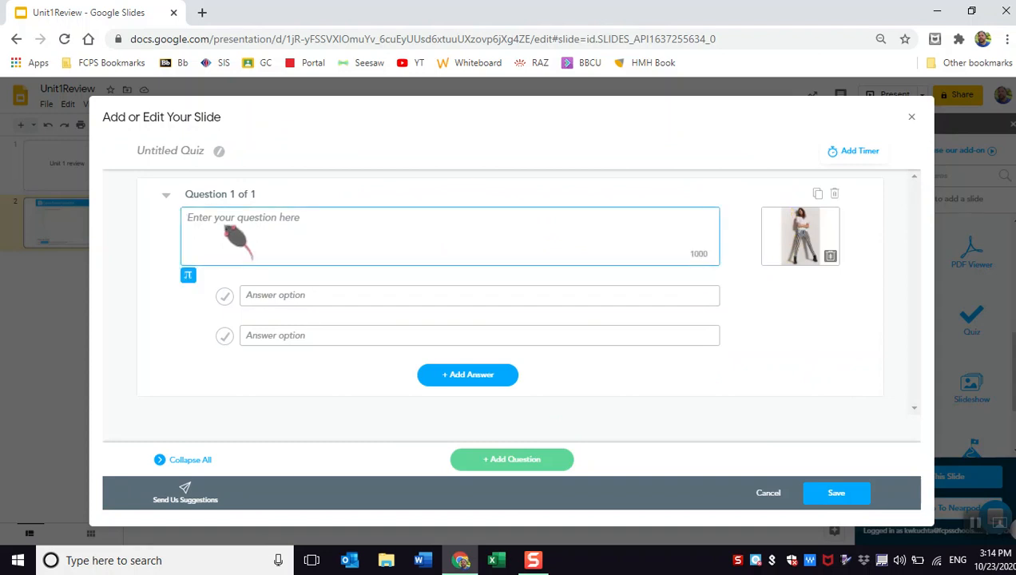
text(What is she wearing?)
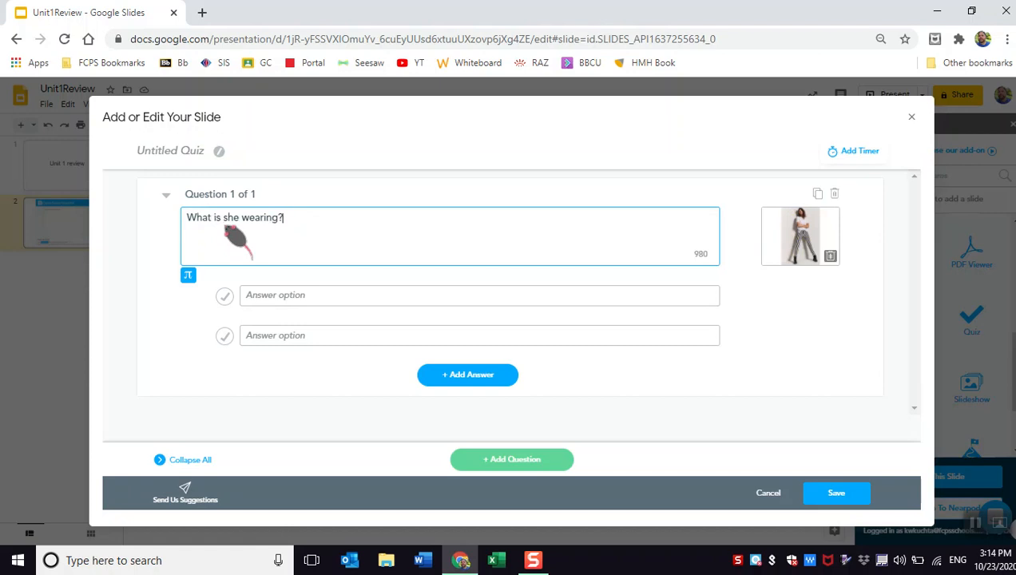
click(270, 297)
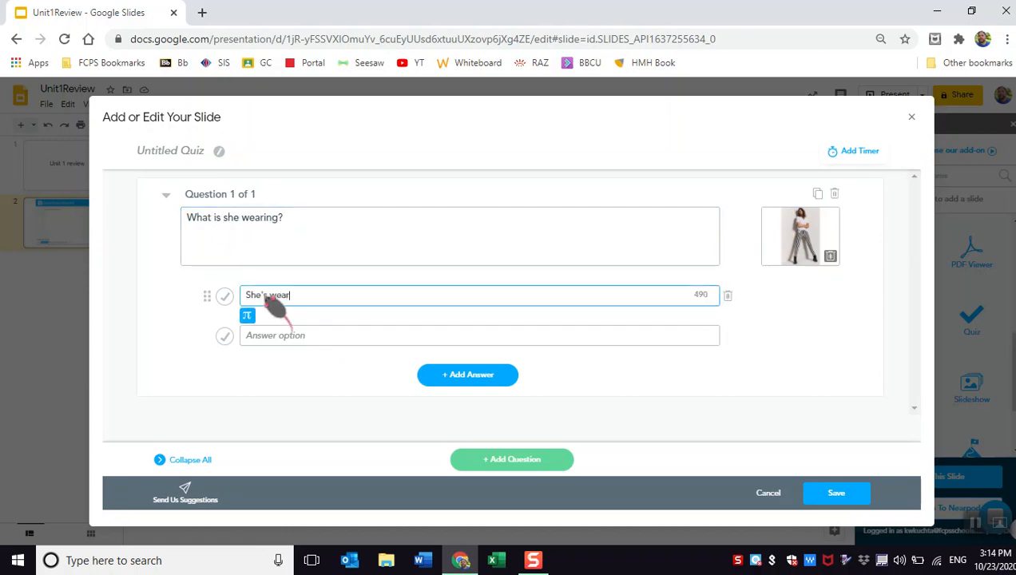
text(She's wearing black and white long striped pants.)
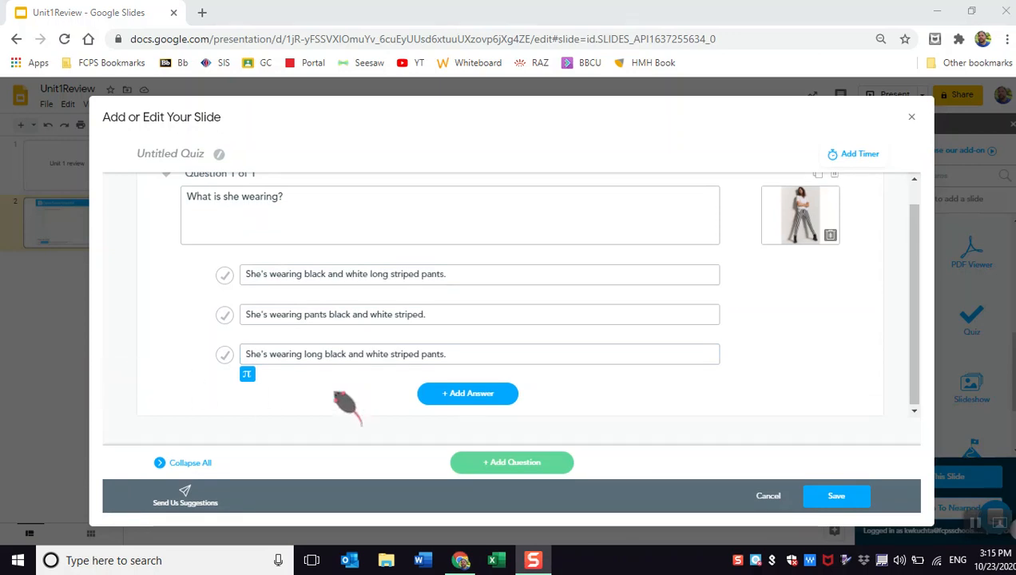
Mark "She's wearing long black and white striped pants." as the correct answer and save the quiz
click(224, 355)
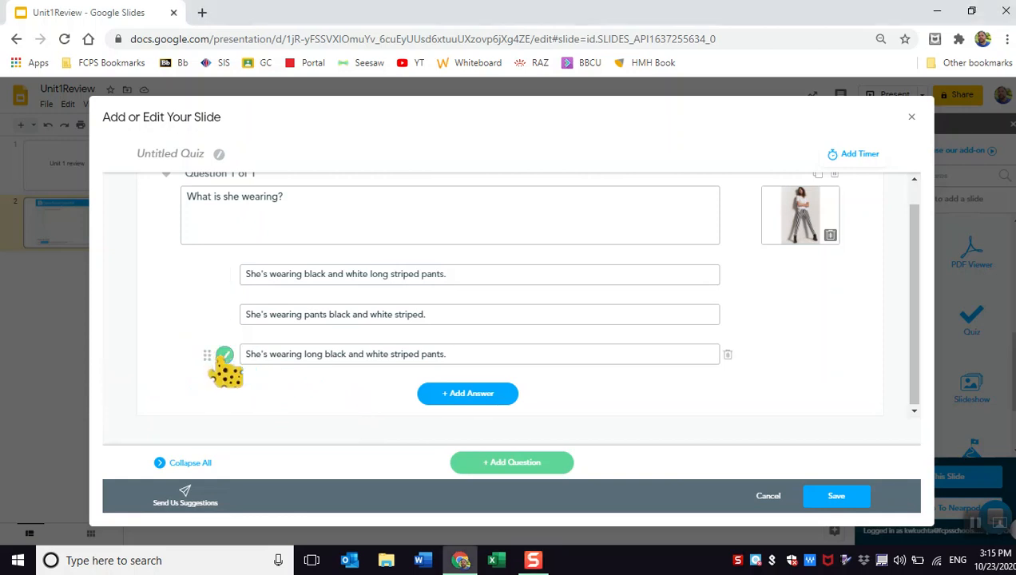
click(838, 499)
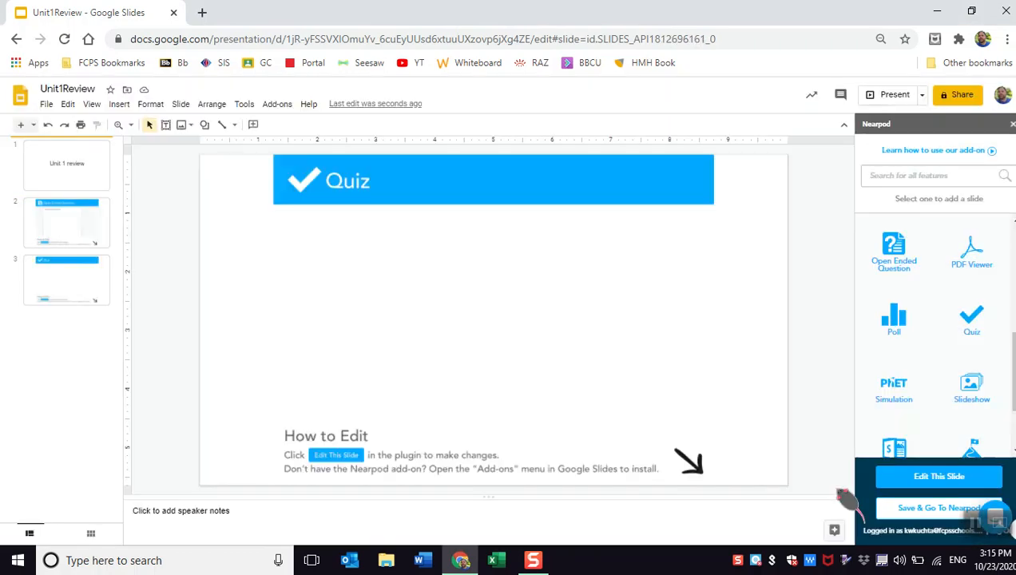
Start a Draw It activity with instructions to draw a named character who has long black hair, glasses, and a big nose
scroll(954, 344, down, 3)
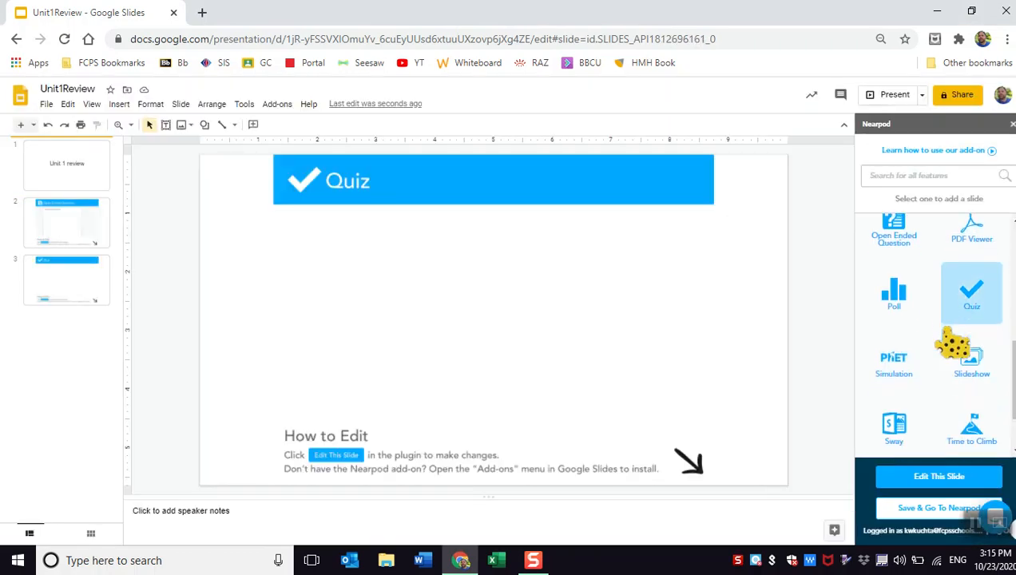
scroll(956, 344, up, 5)
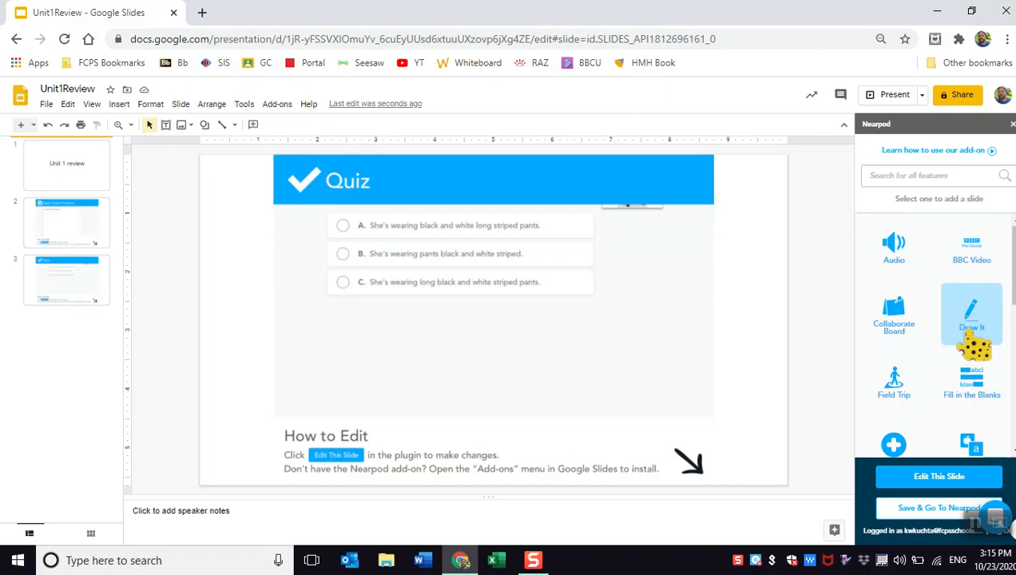
click(965, 331)
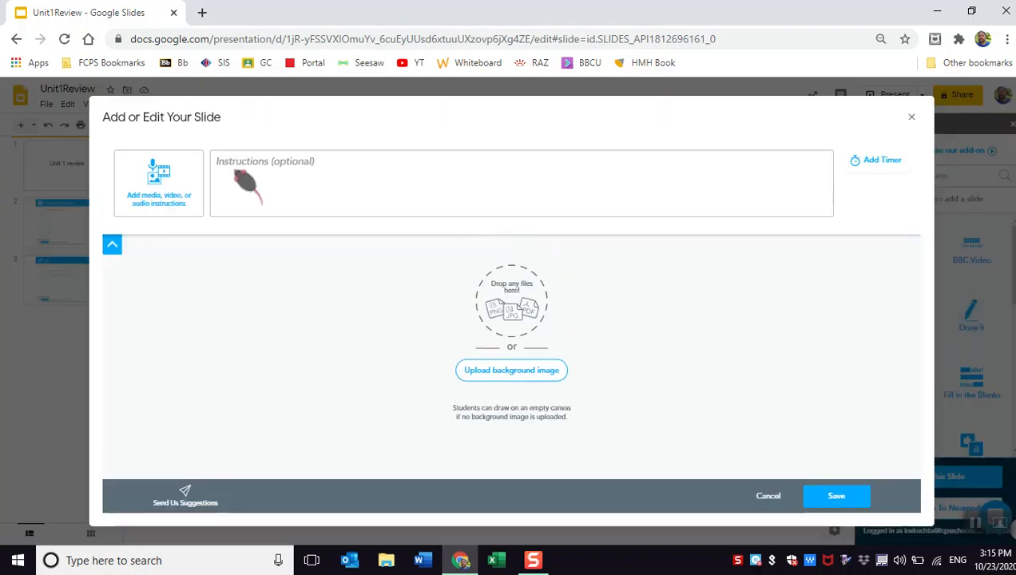
click(245, 184)
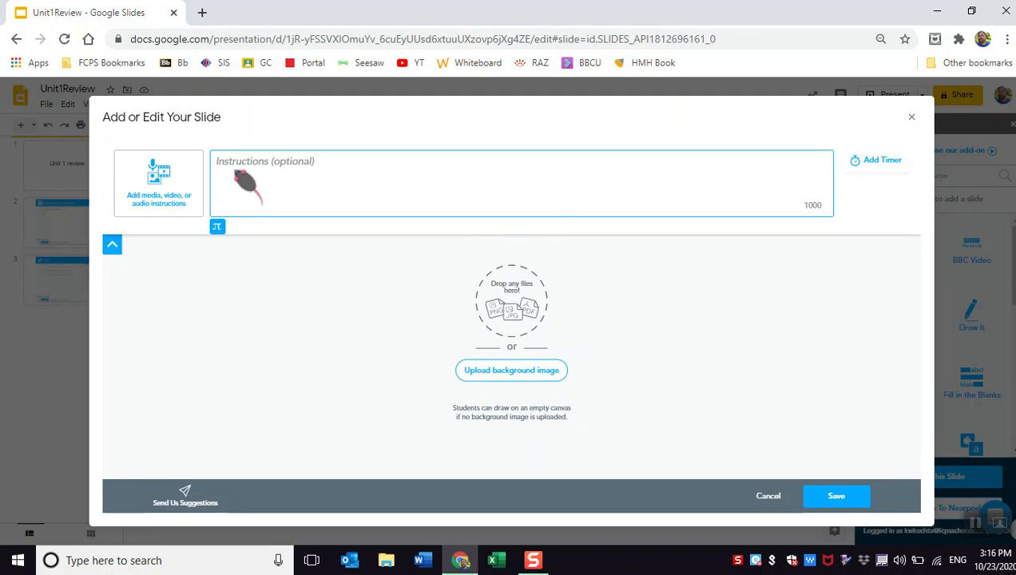
text(Her)
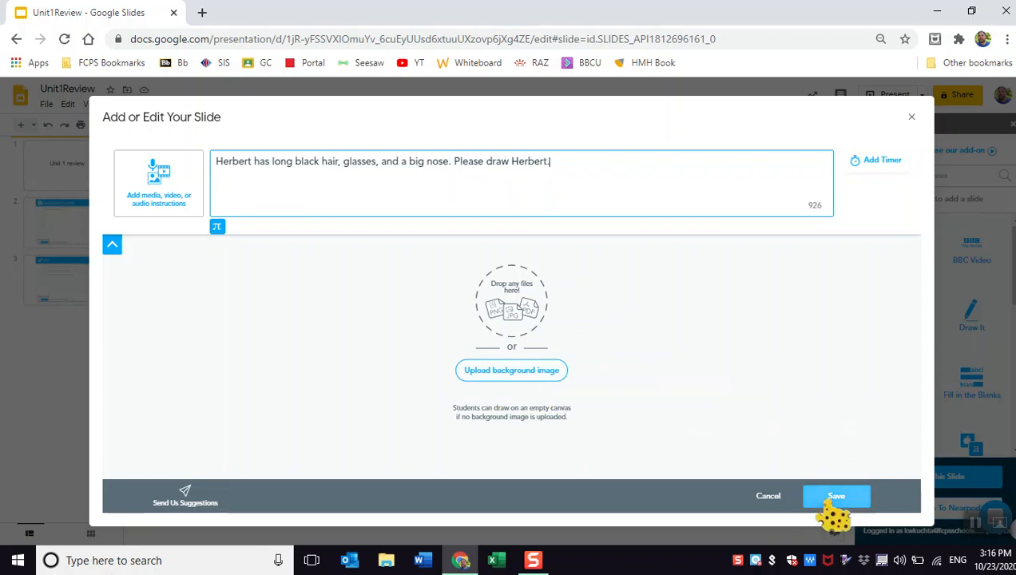
Add a timer of 3 minutes 45 seconds to the drawing activity and save the slide
click(884, 164)
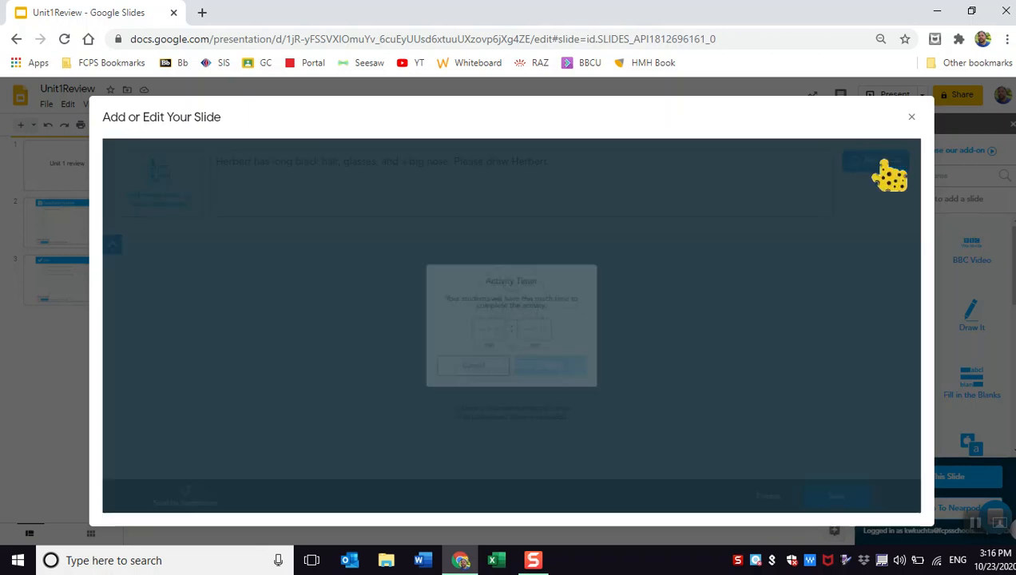
click(497, 330)
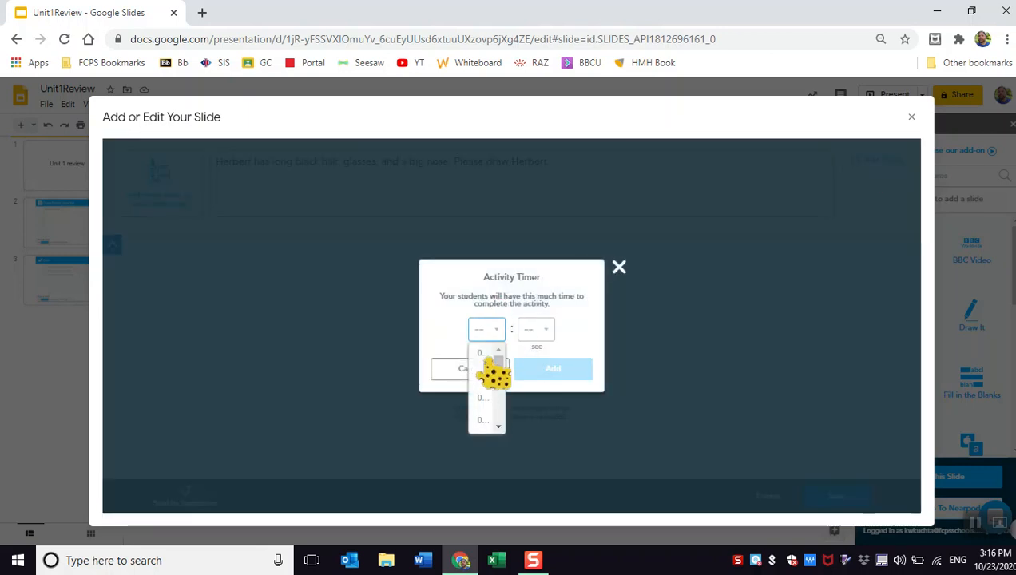
click(483, 422)
click(536, 329)
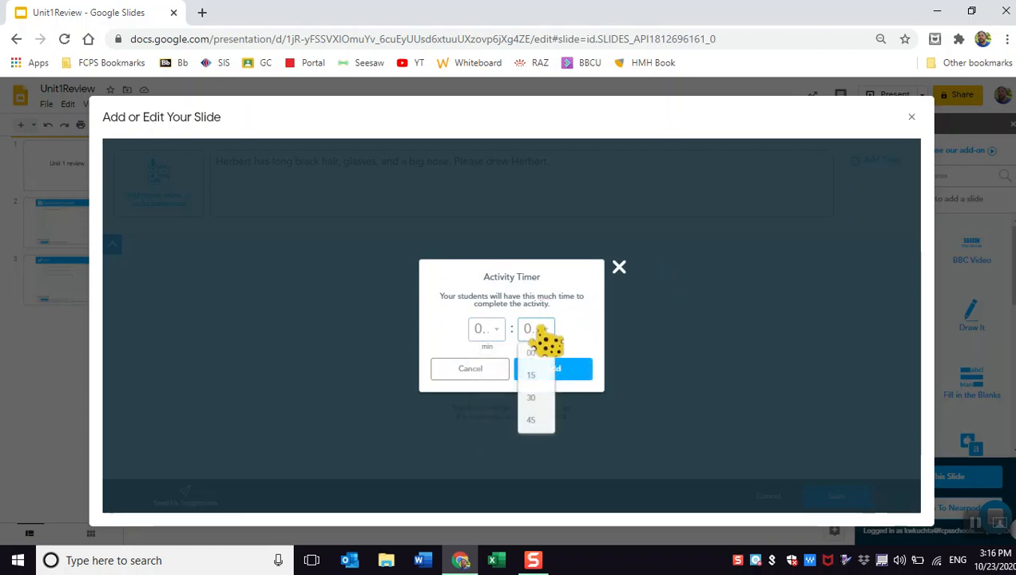
click(533, 420)
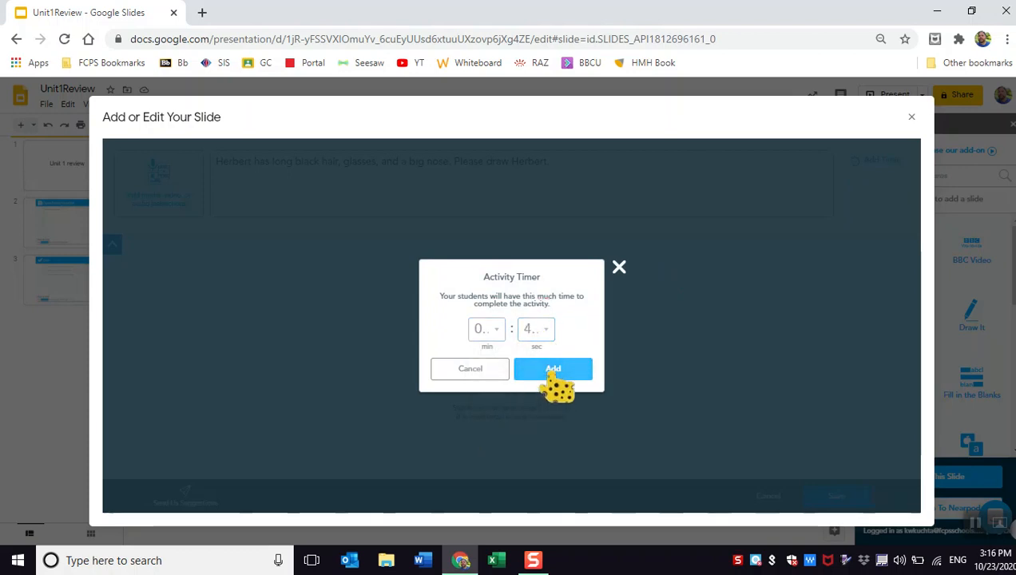
click(551, 371)
click(830, 498)
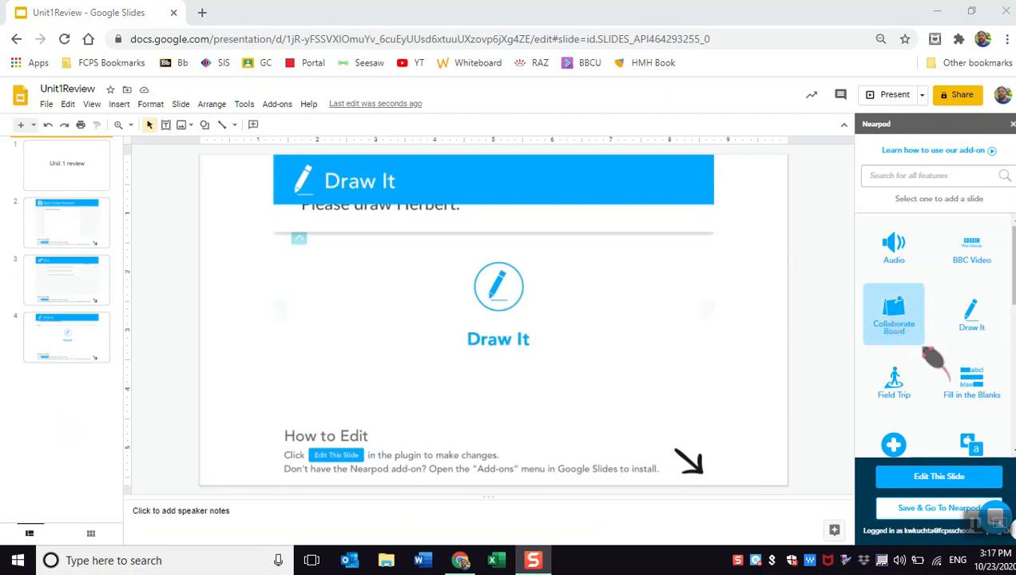
scroll(936, 363, down, 3)
scroll(936, 363, down, 5)
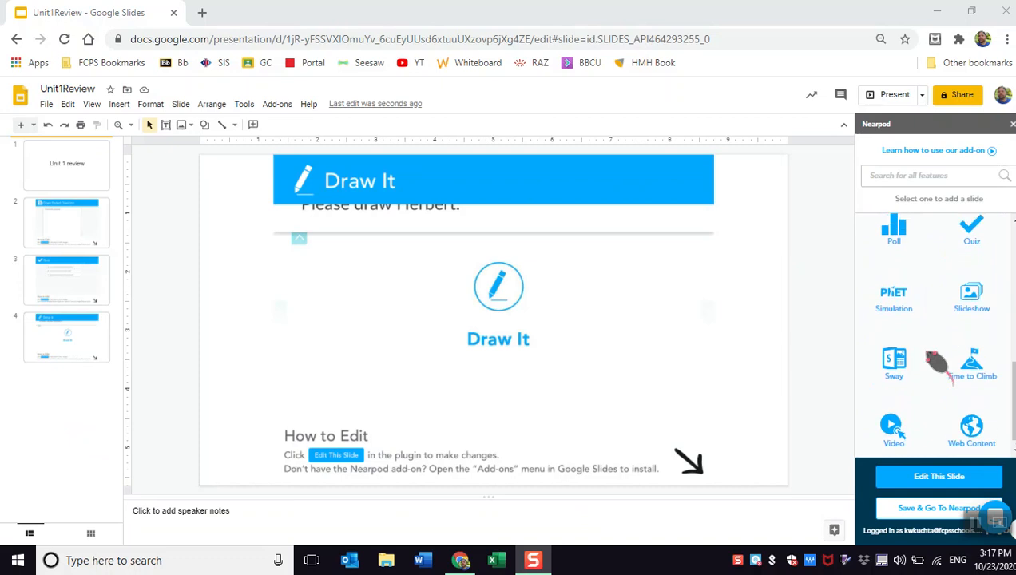
scroll(936, 363, up, 1)
scroll(939, 428, down, 1)
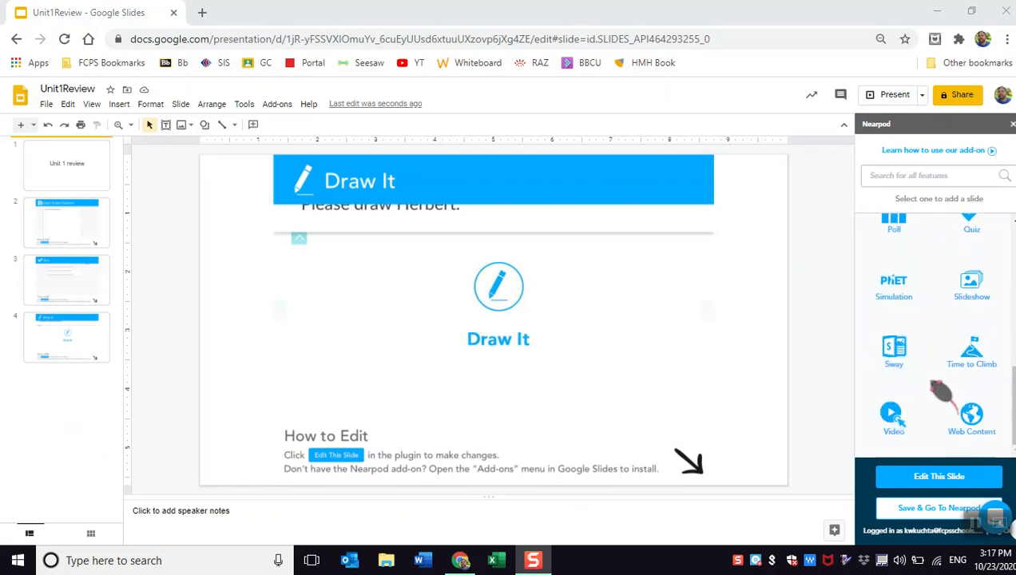
scroll(942, 390, up, 5)
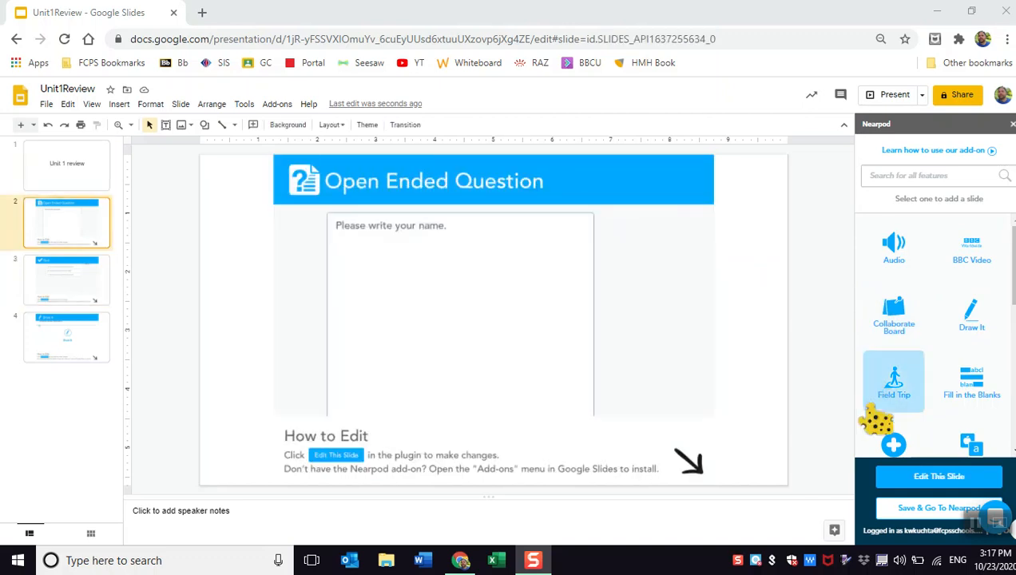
Save the presentation to Nearpod, choosing the Google account and allowing Nearpod to access it
click(898, 511)
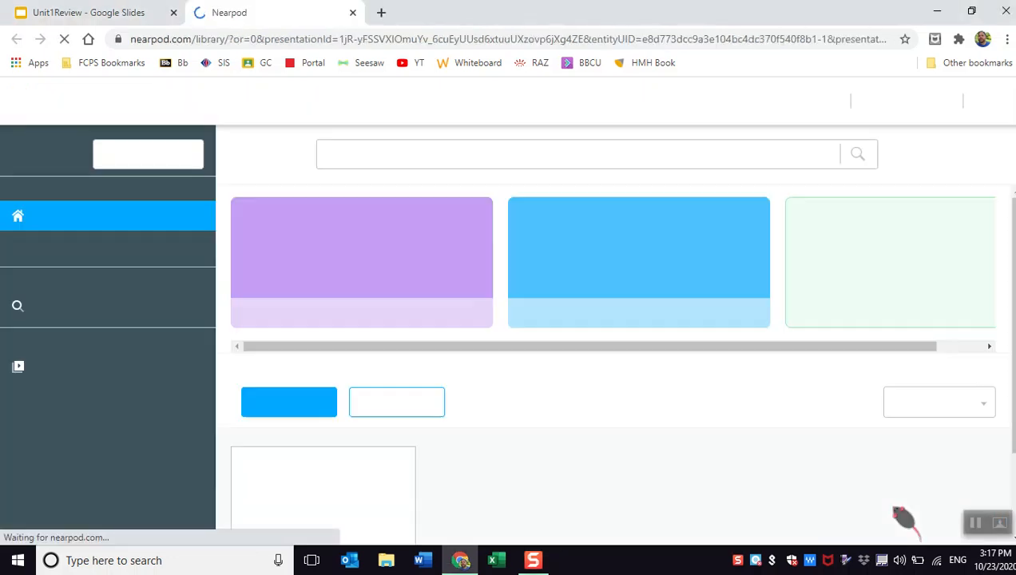
scroll(725, 458, down, 2)
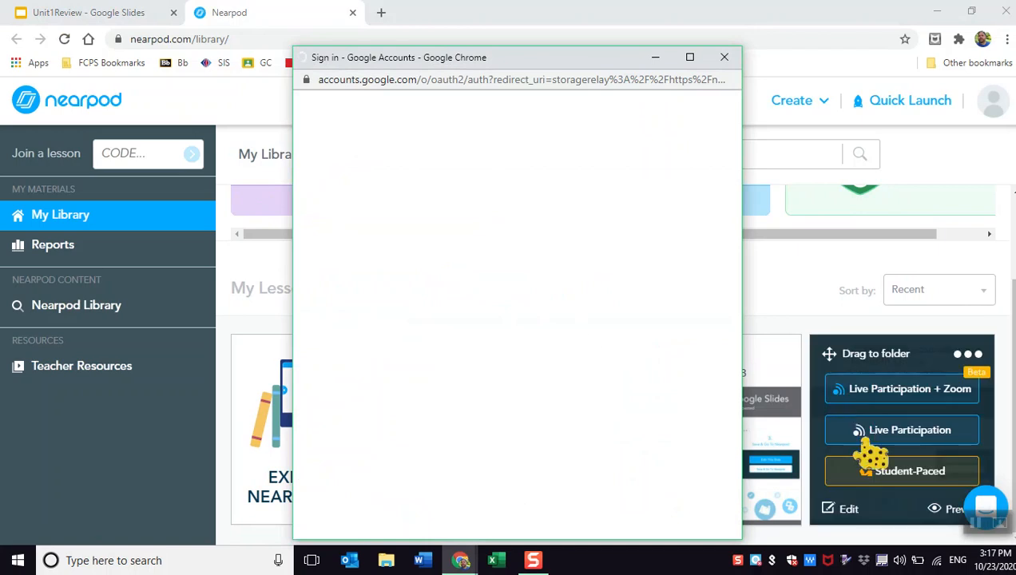
click(409, 275)
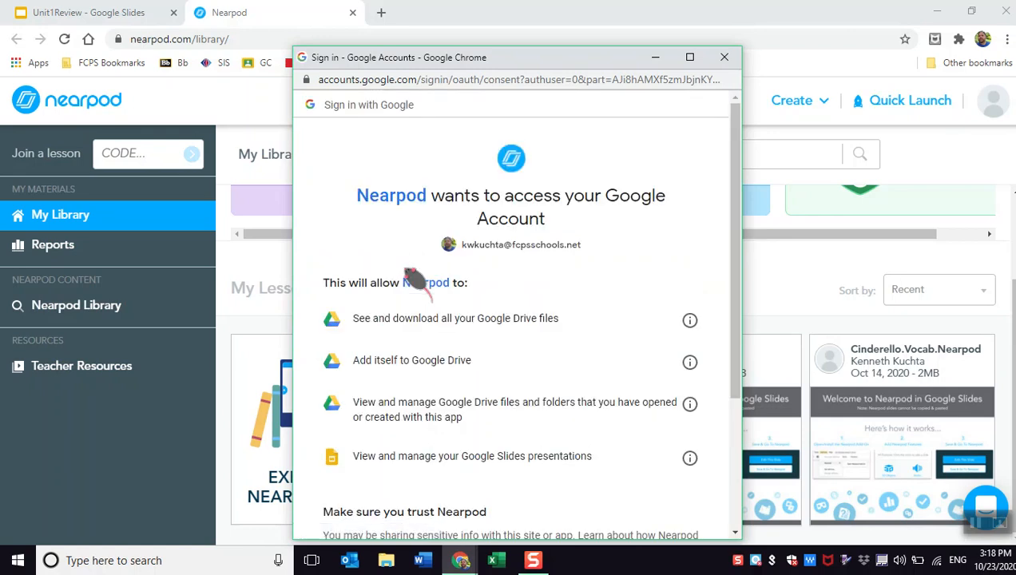
scroll(570, 343, down, 3)
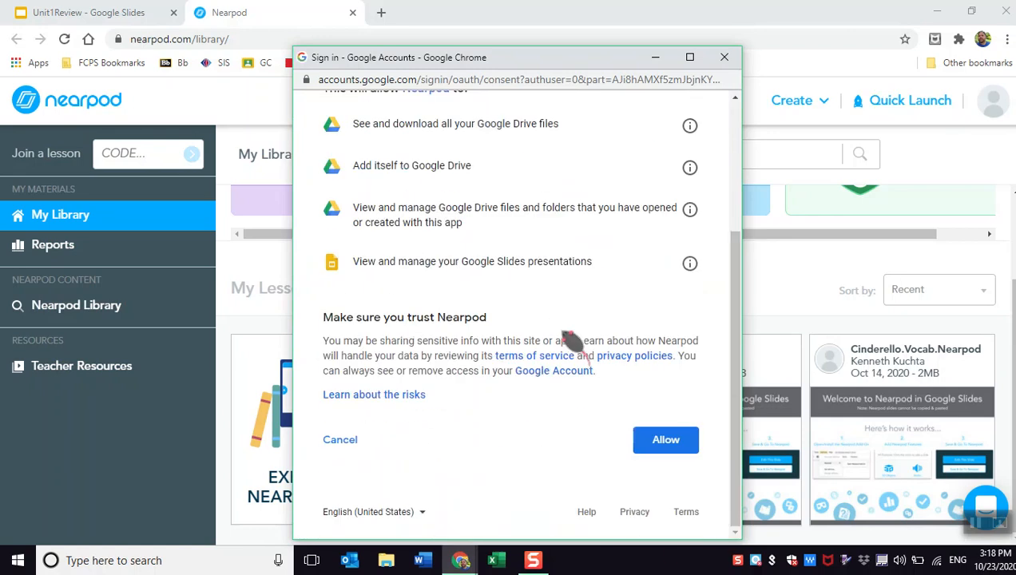
click(661, 444)
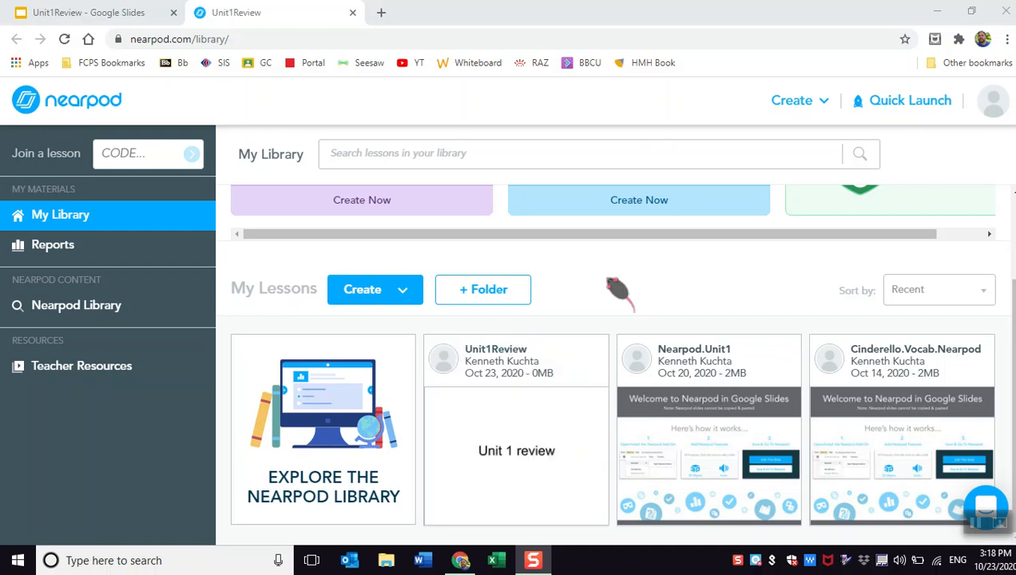
Launch the Unit1Review lesson in Live Participation mode and dismiss the join code window
mouse_move(540, 413)
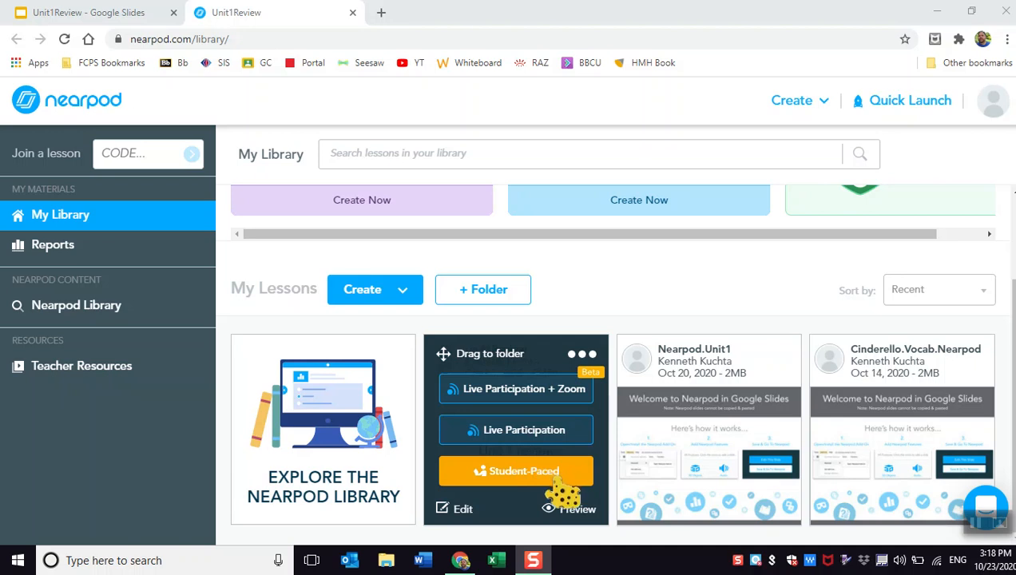
click(542, 437)
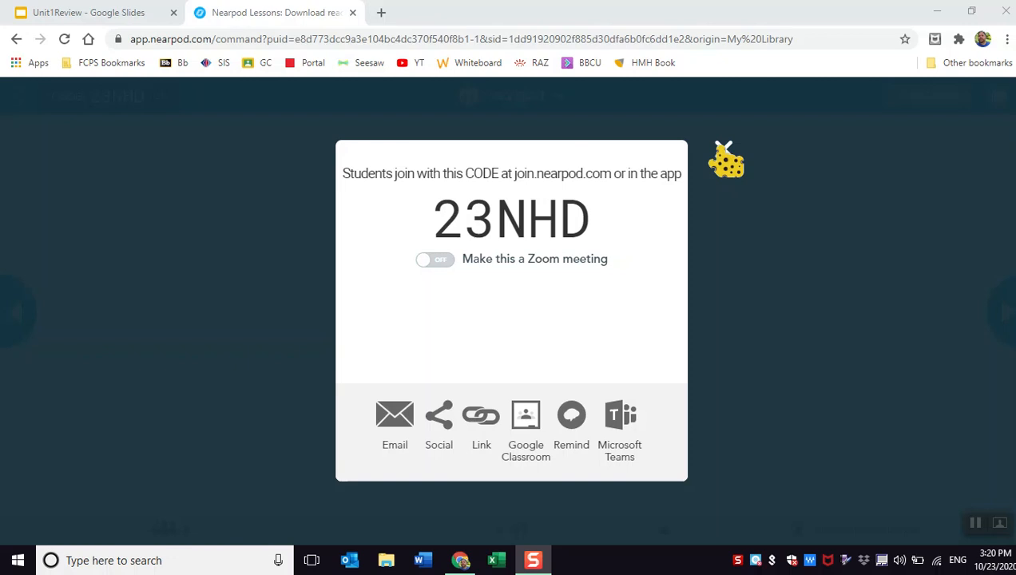
click(723, 149)
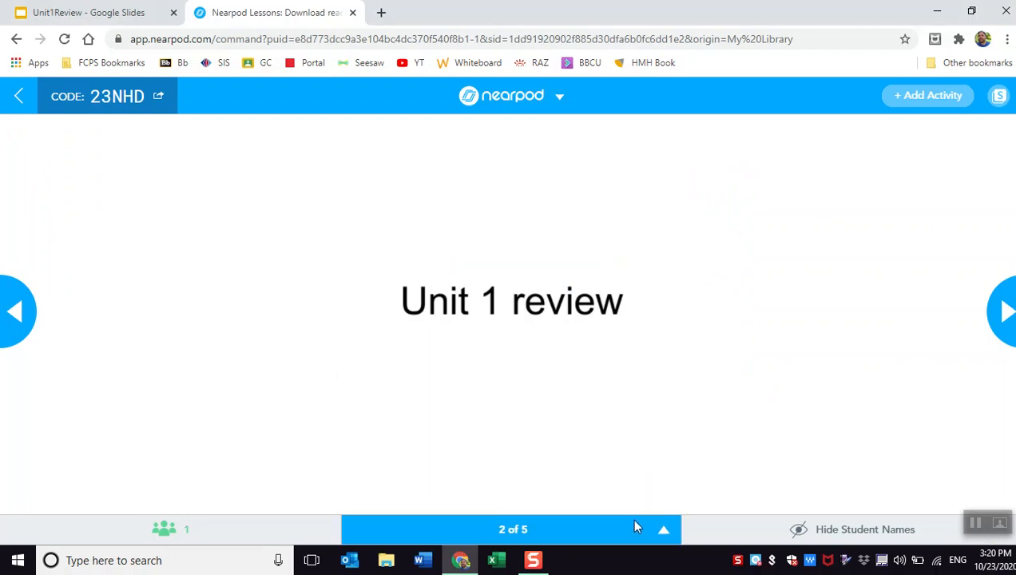
Start the Open Ended Question activity for the students and move the live lesson on to the Quiz
click(658, 530)
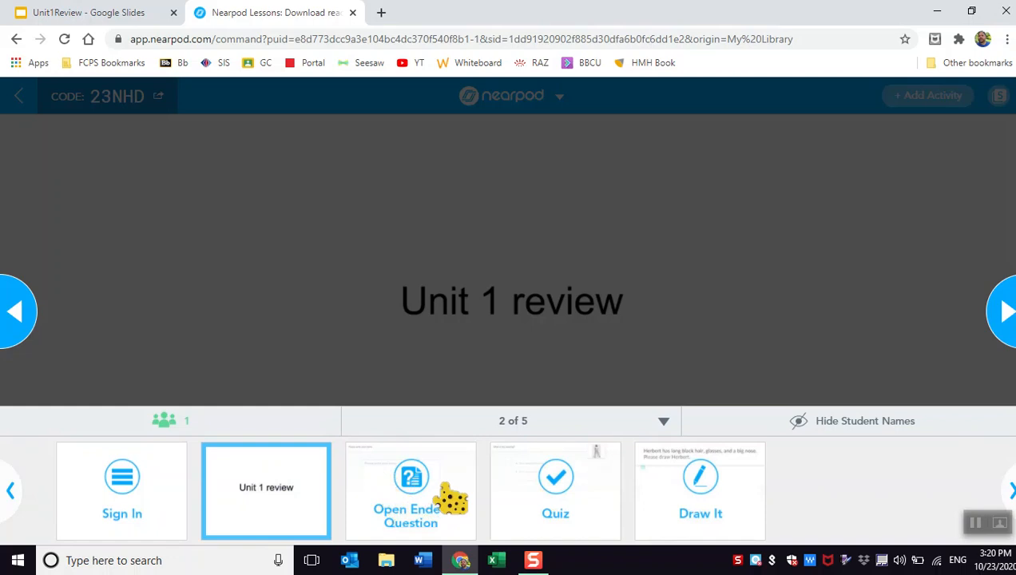
drag(452, 499, 516, 265)
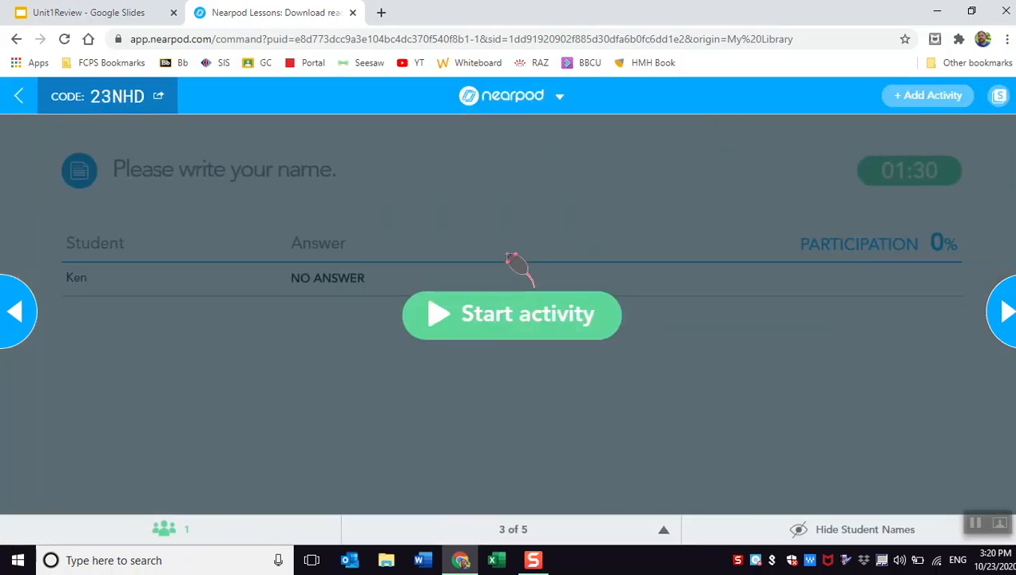
click(503, 323)
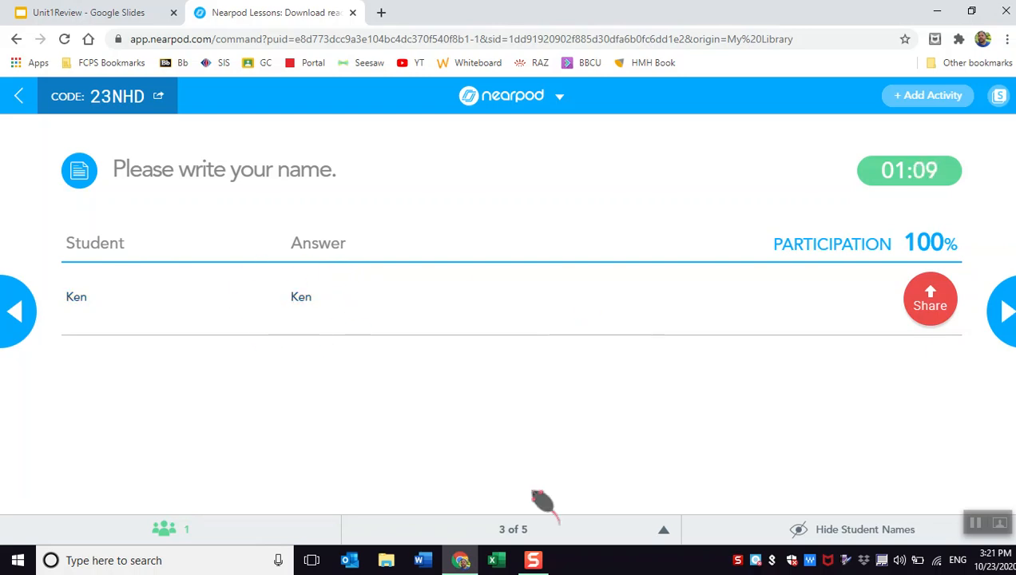
click(503, 527)
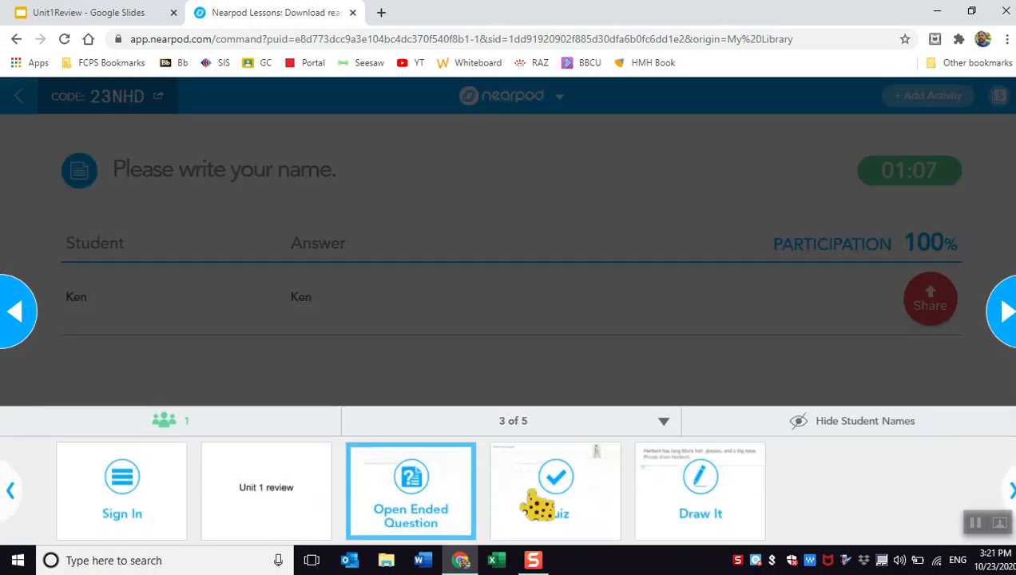
drag(537, 504, 667, 257)
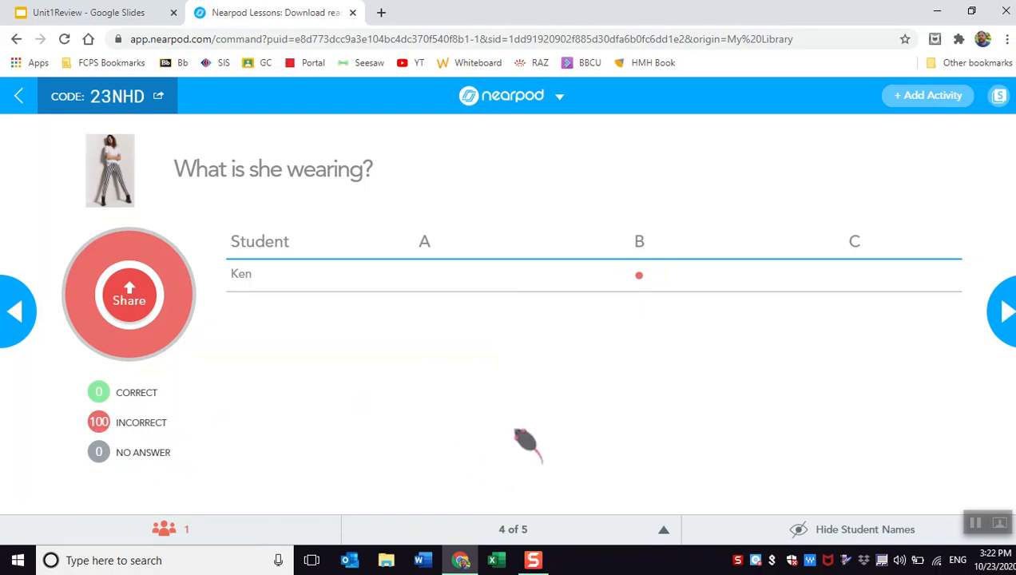
Move the live lesson on to the Draw It slide and start its activity for the students
click(655, 529)
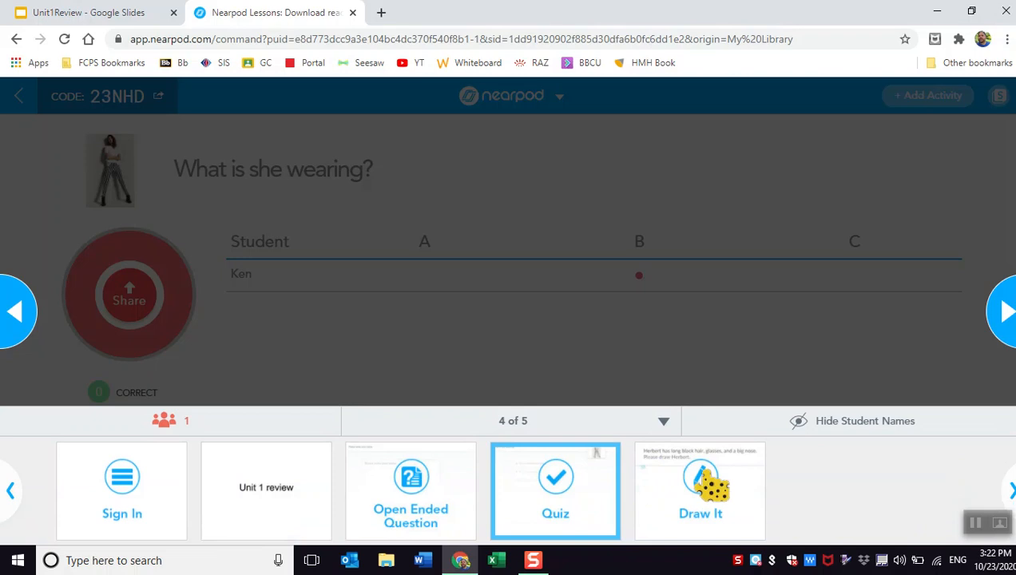
mouse_move(700, 487)
mouse_down()
mouse_move(680, 295)
mouse_move(749, 329)
mouse_move(813, 272)
mouse_up()
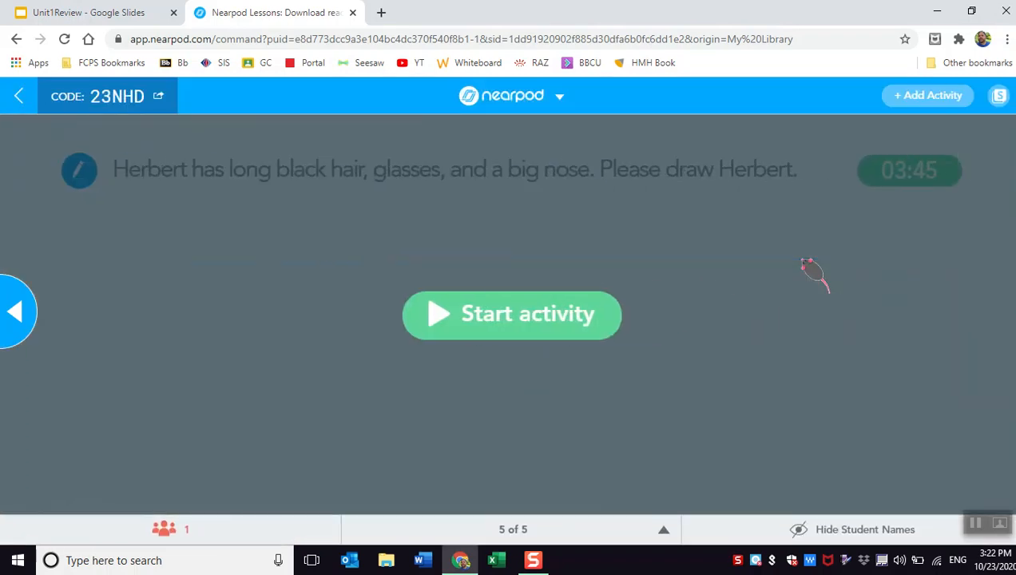
click(548, 333)
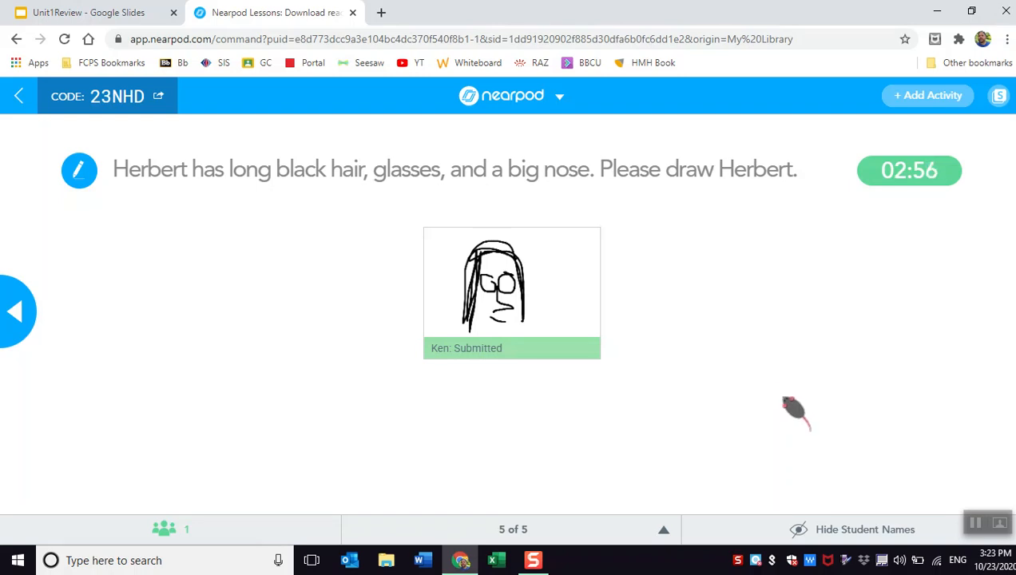
click(657, 525)
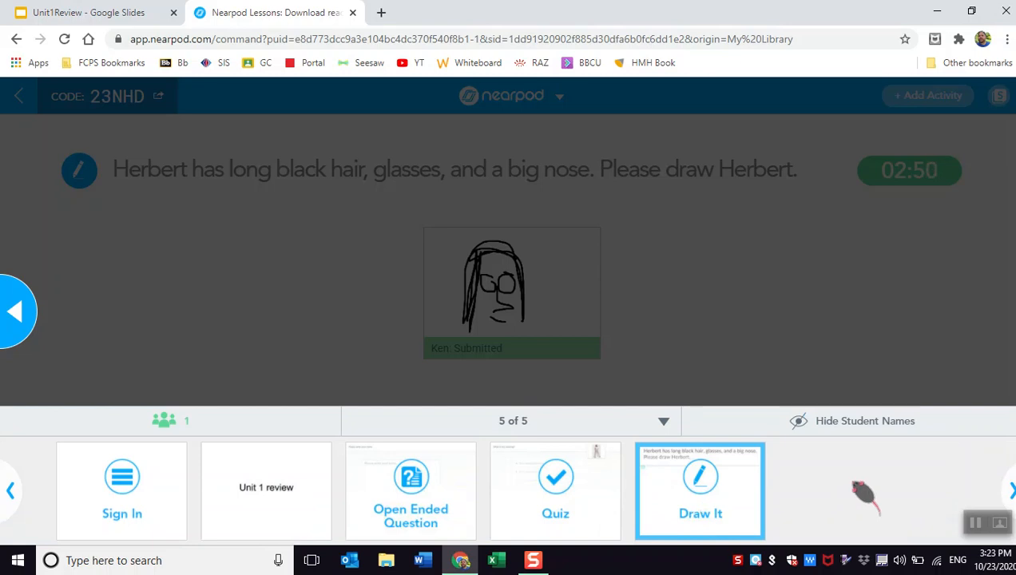
click(663, 424)
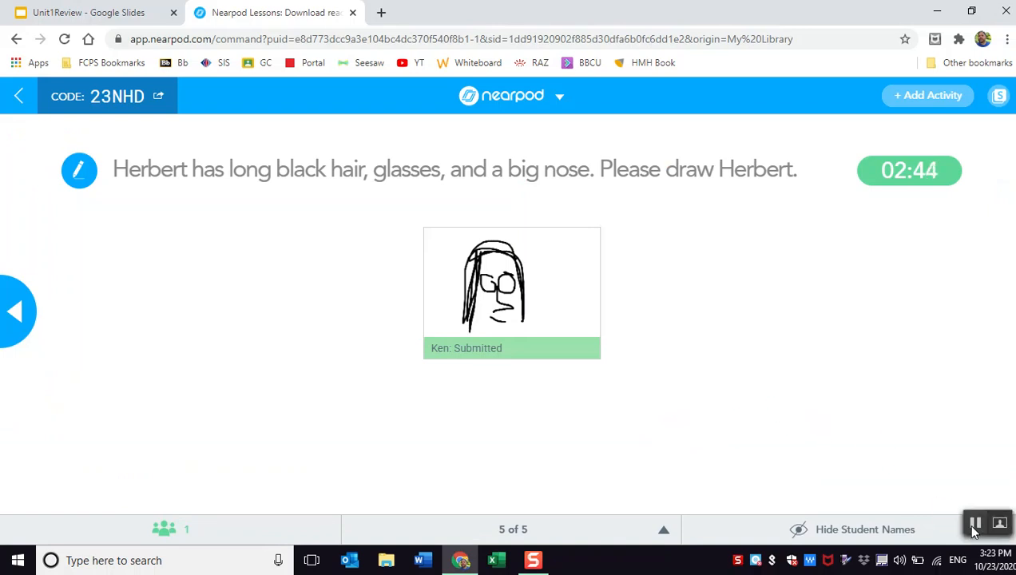
click(973, 523)
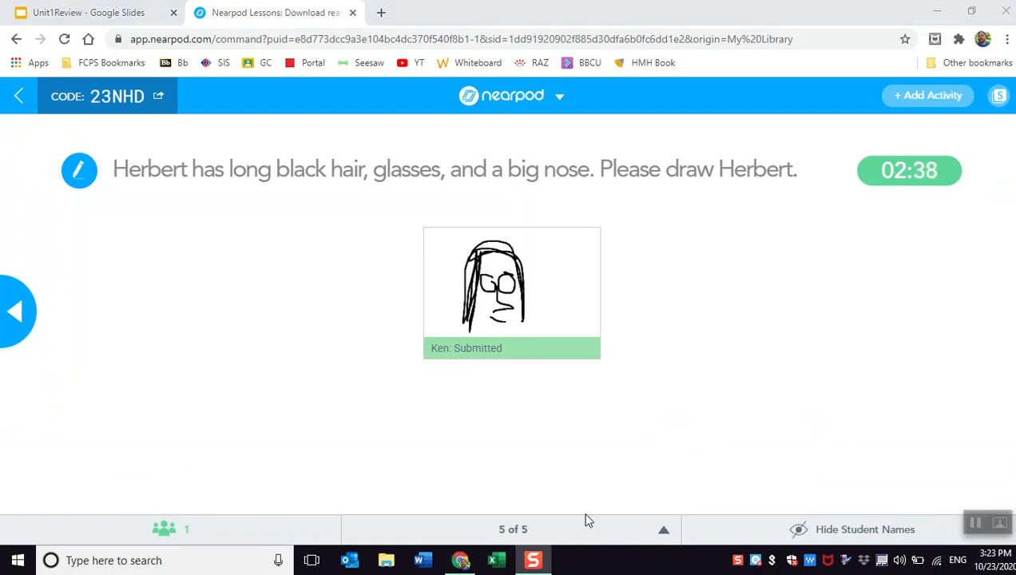
End the live session for all logged-in students
click(558, 97)
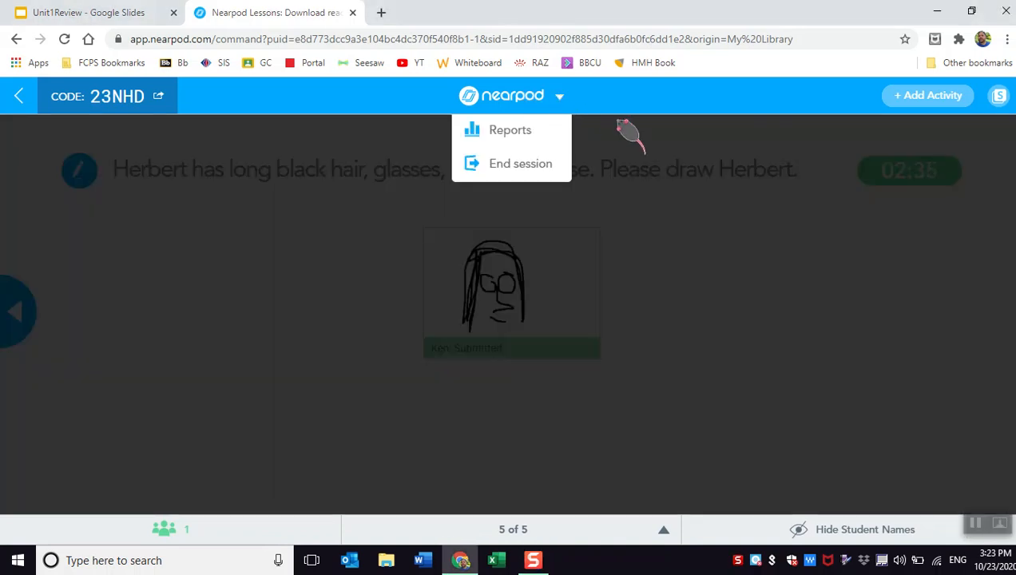
click(518, 167)
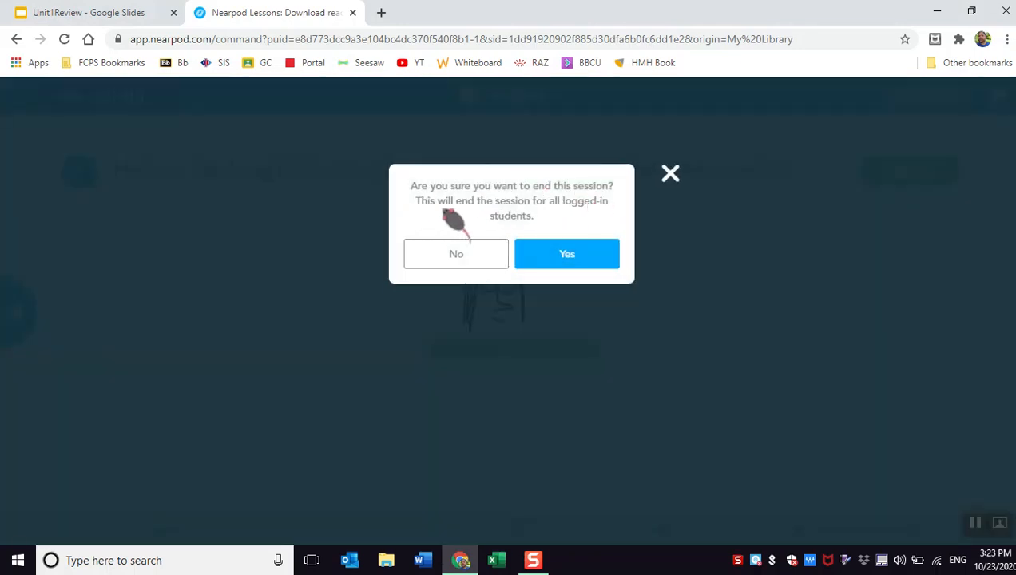
click(548, 255)
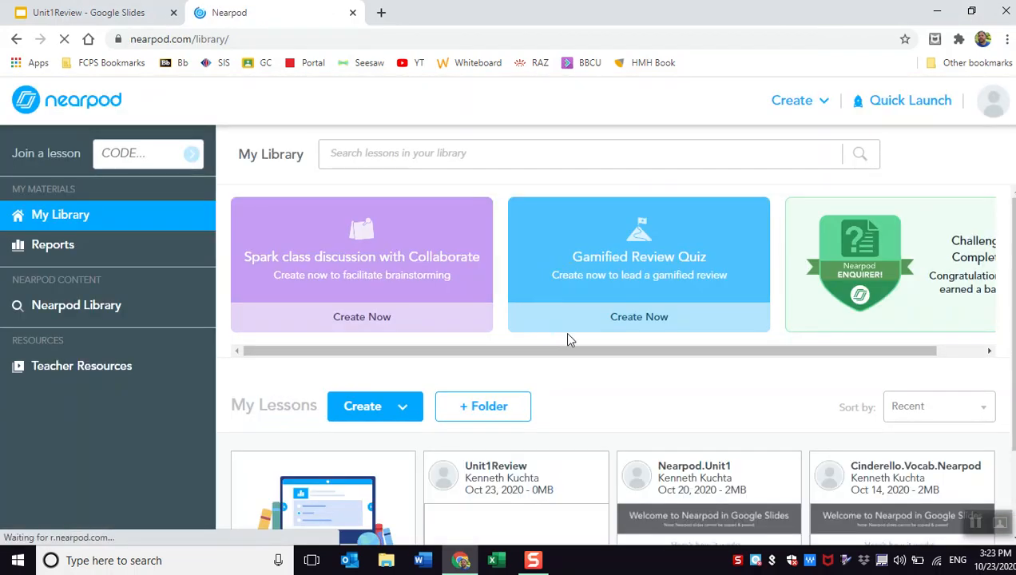
Open the post-session reports of the Unit1Review lesson from the library
scroll(631, 405, down, 1)
scroll(636, 404, down, 1)
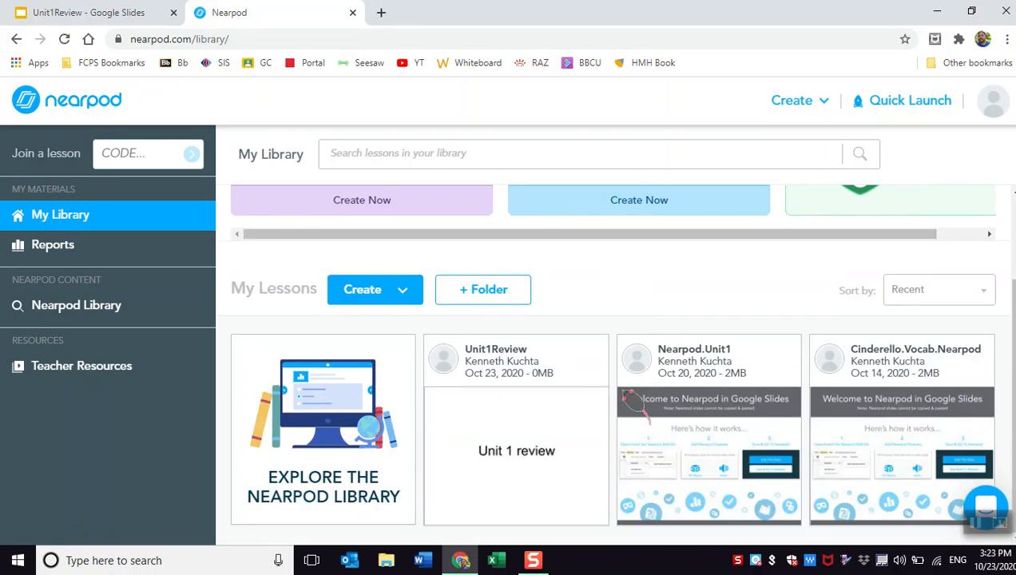
mouse_move(634, 401)
mouse_move(544, 486)
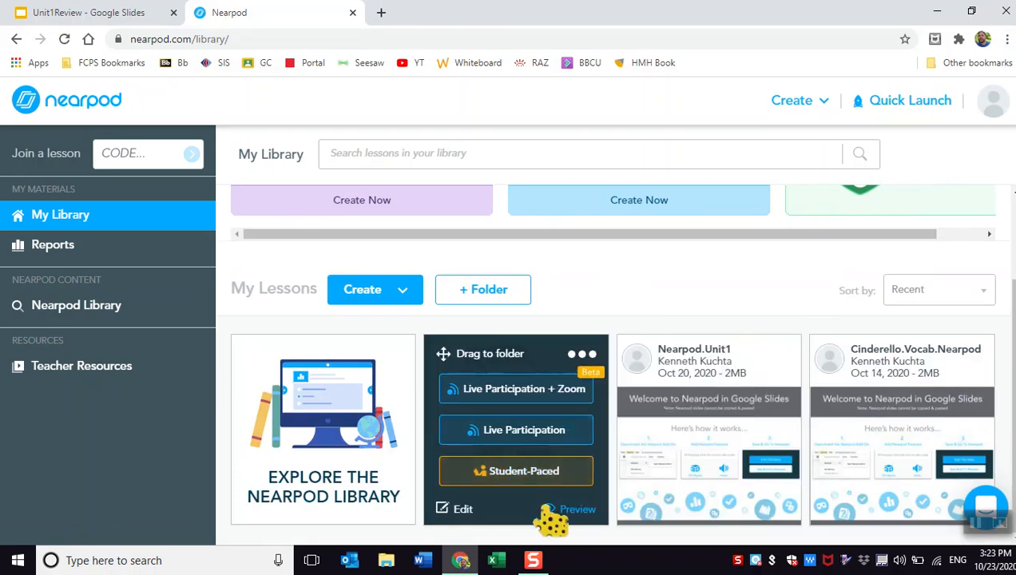
click(576, 357)
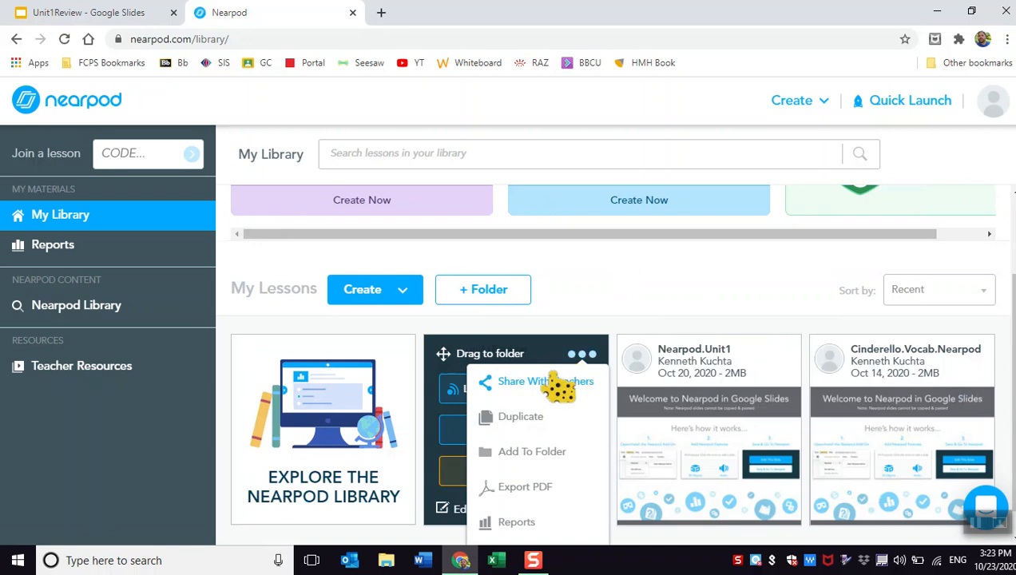
click(516, 523)
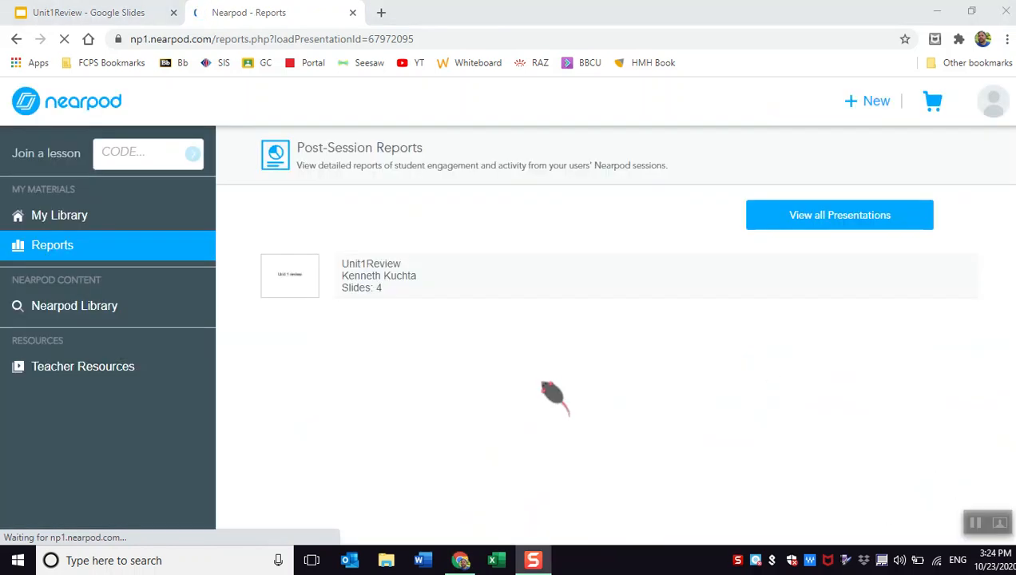
click(365, 289)
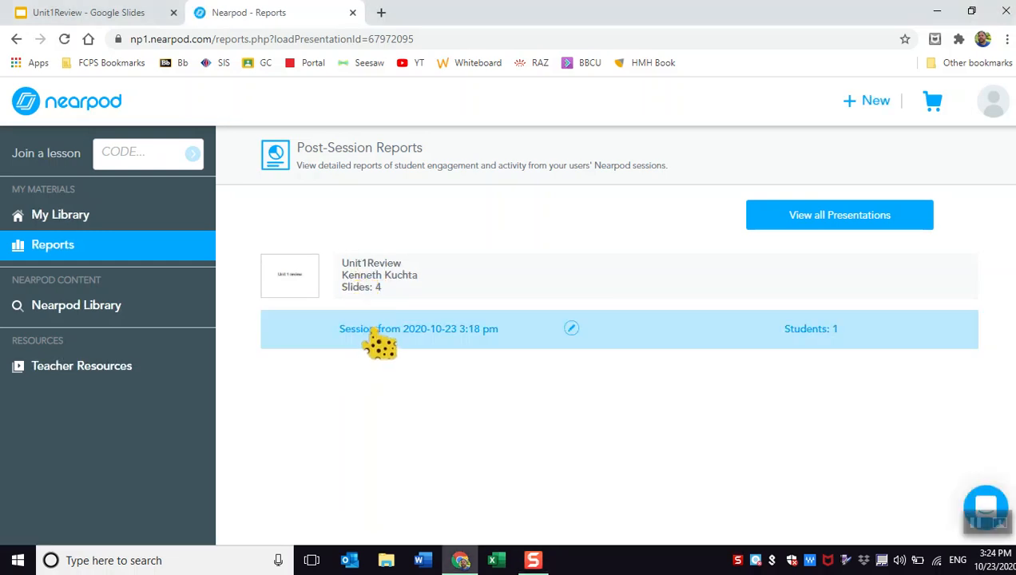
Examine student participation and the quiz's correct answer ratio in the report of the 2020-10-23 3:18 pm session, and close it
click(384, 332)
scroll(464, 451, down, 3)
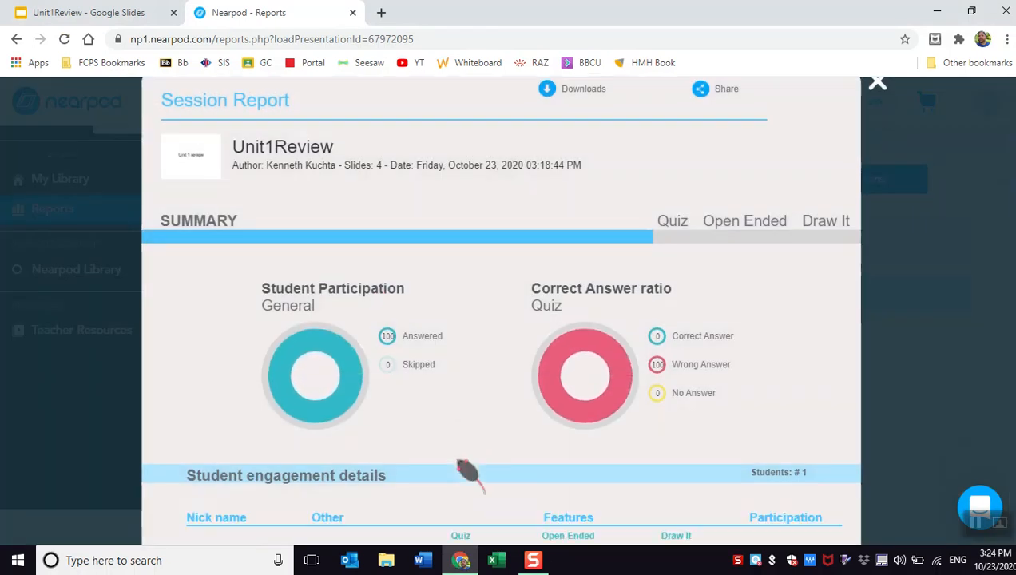
scroll(466, 469, up, 3)
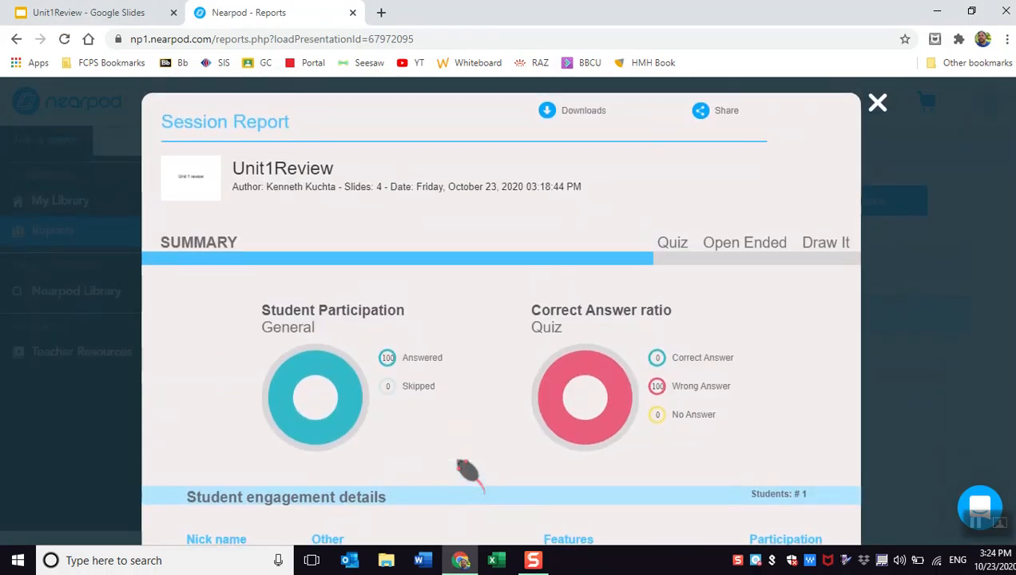
scroll(470, 475, down, 2)
scroll(470, 475, up, 3)
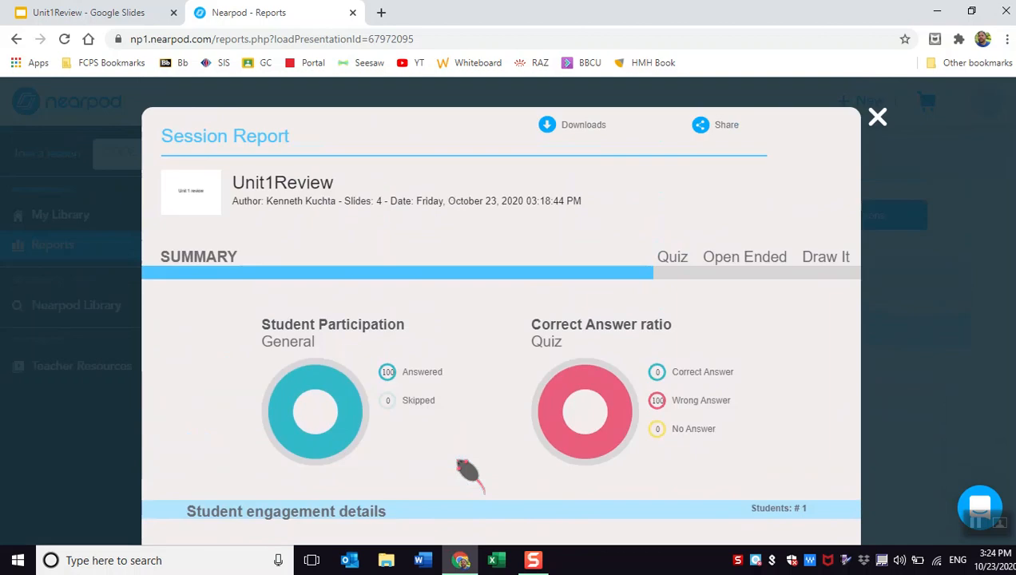
click(877, 119)
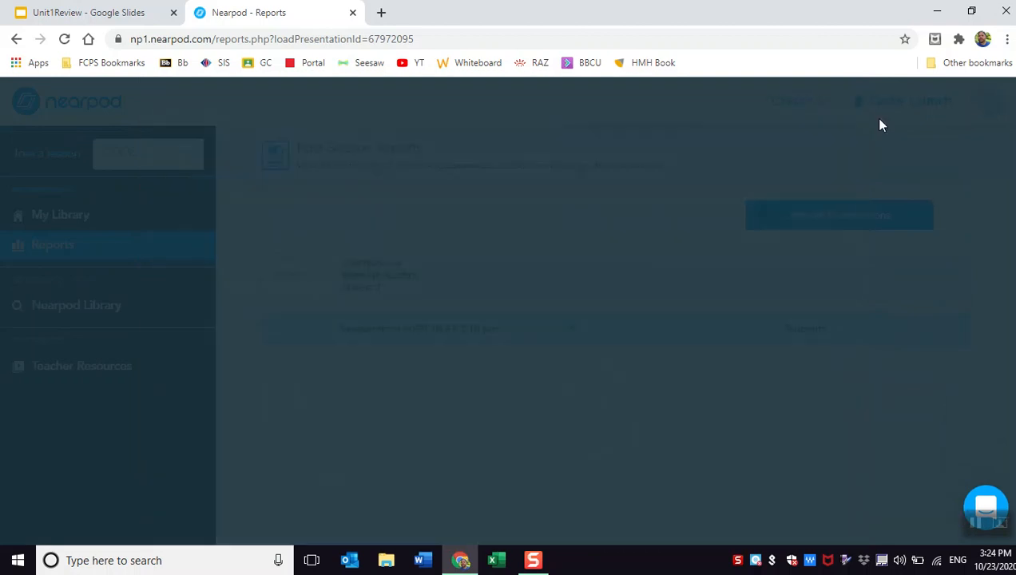